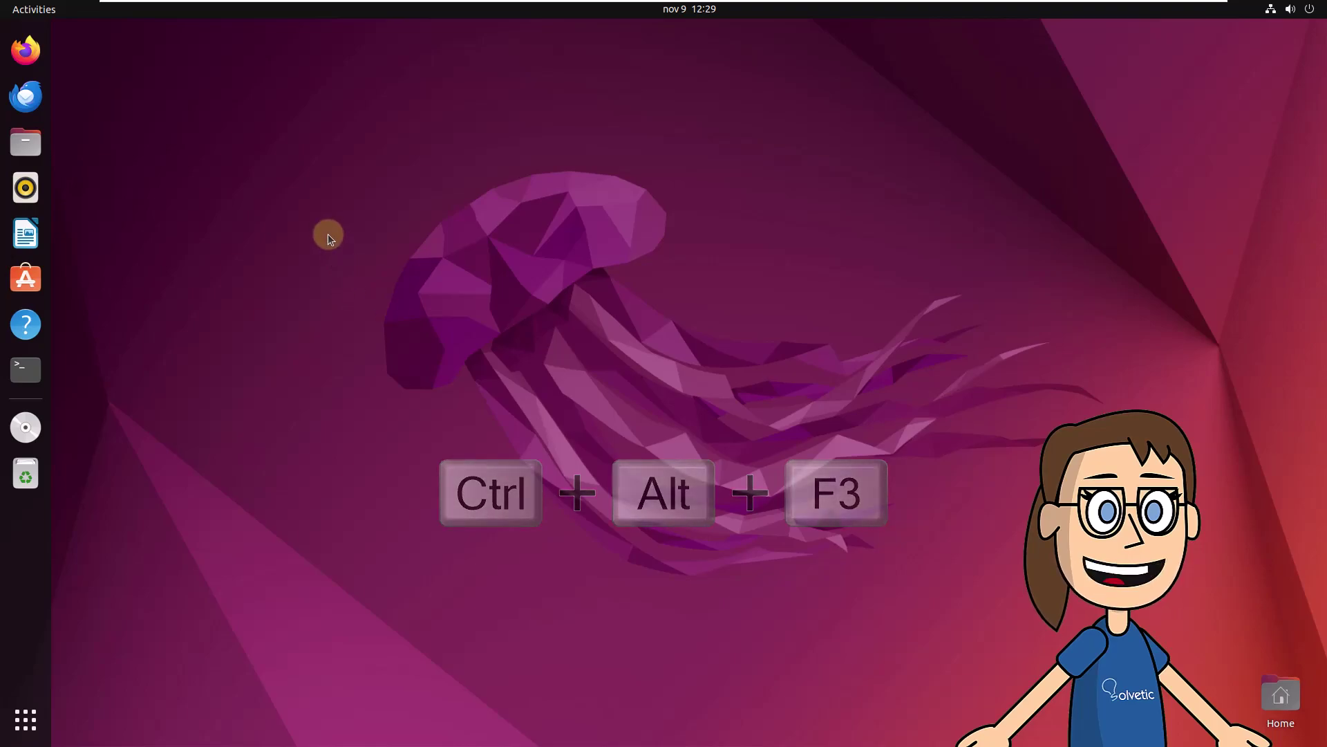
Switch to tty3 and log in with the username and password
{"action": "key", "text": "ctrl+alt+F3"}
{"action": "type", "text": "solvetic"}
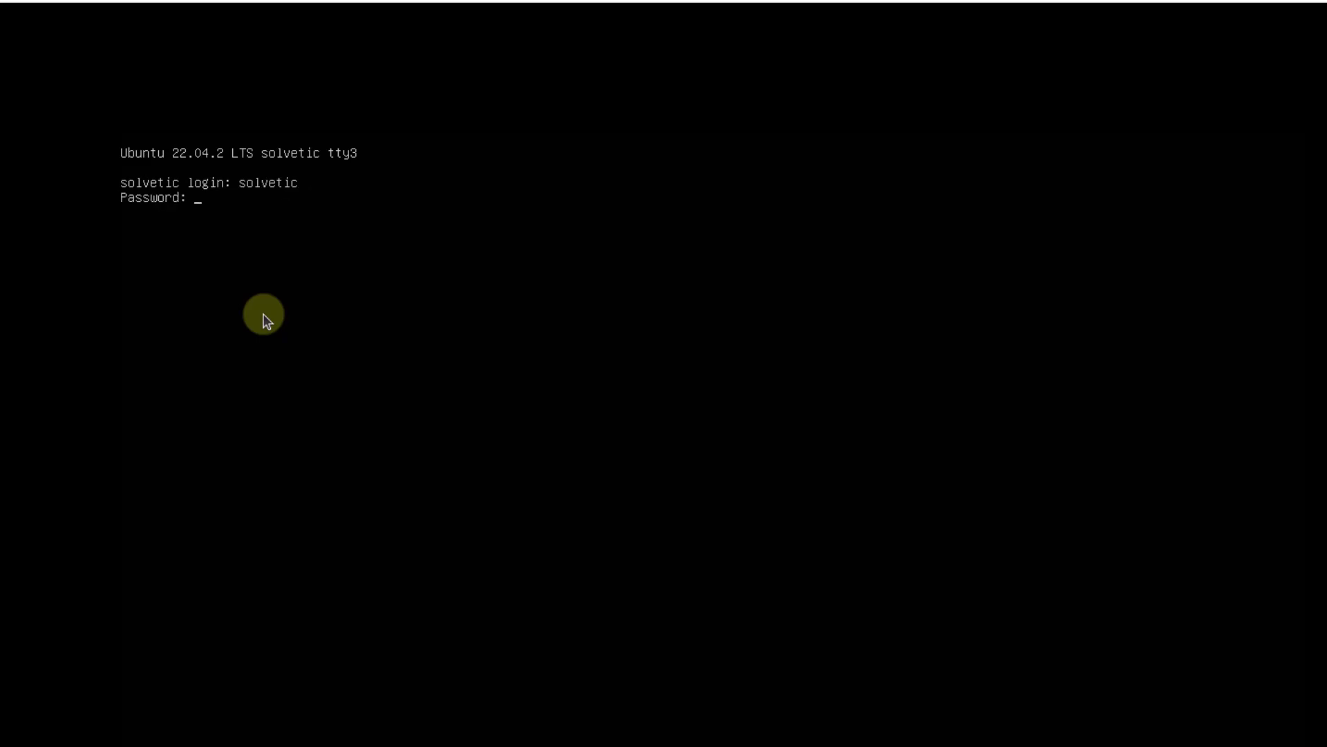
{"action": "key", "text": "Return"}
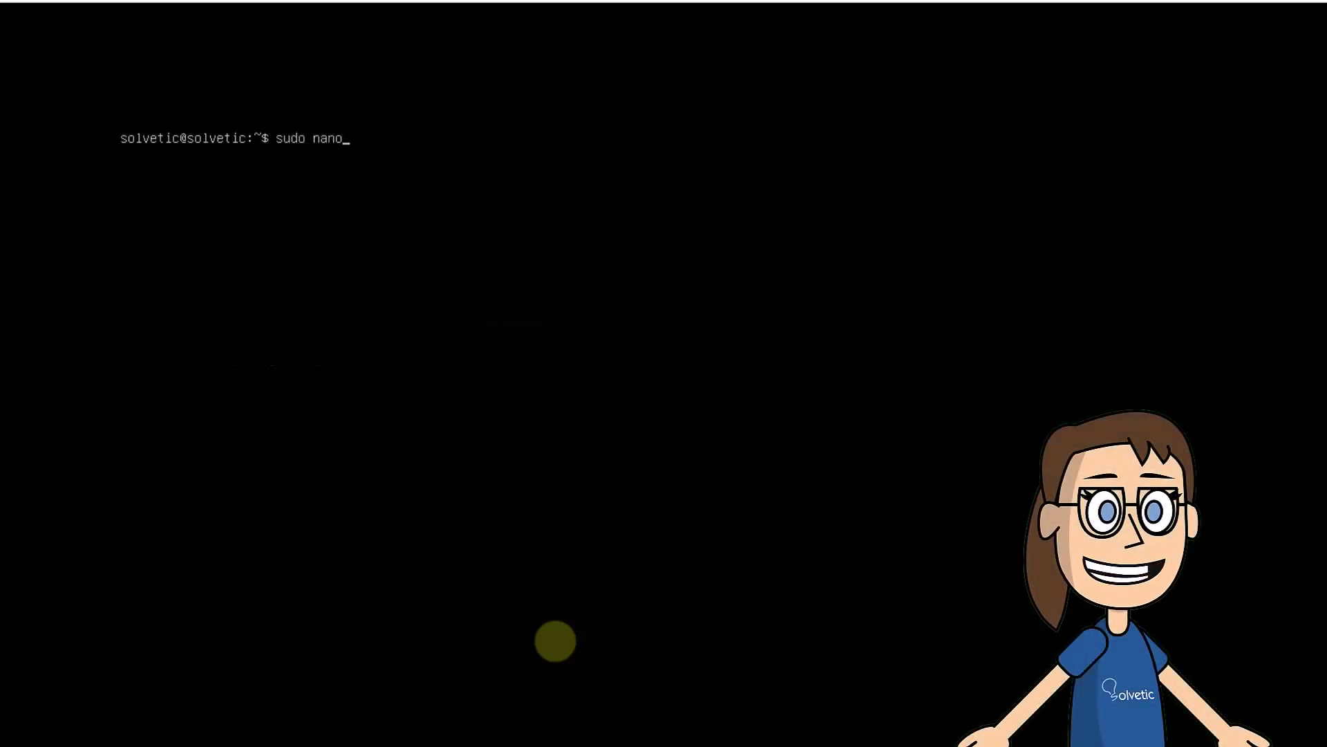
{"action": "type", "text": " /usr"}
{"action": "type", "text": "/bin"}
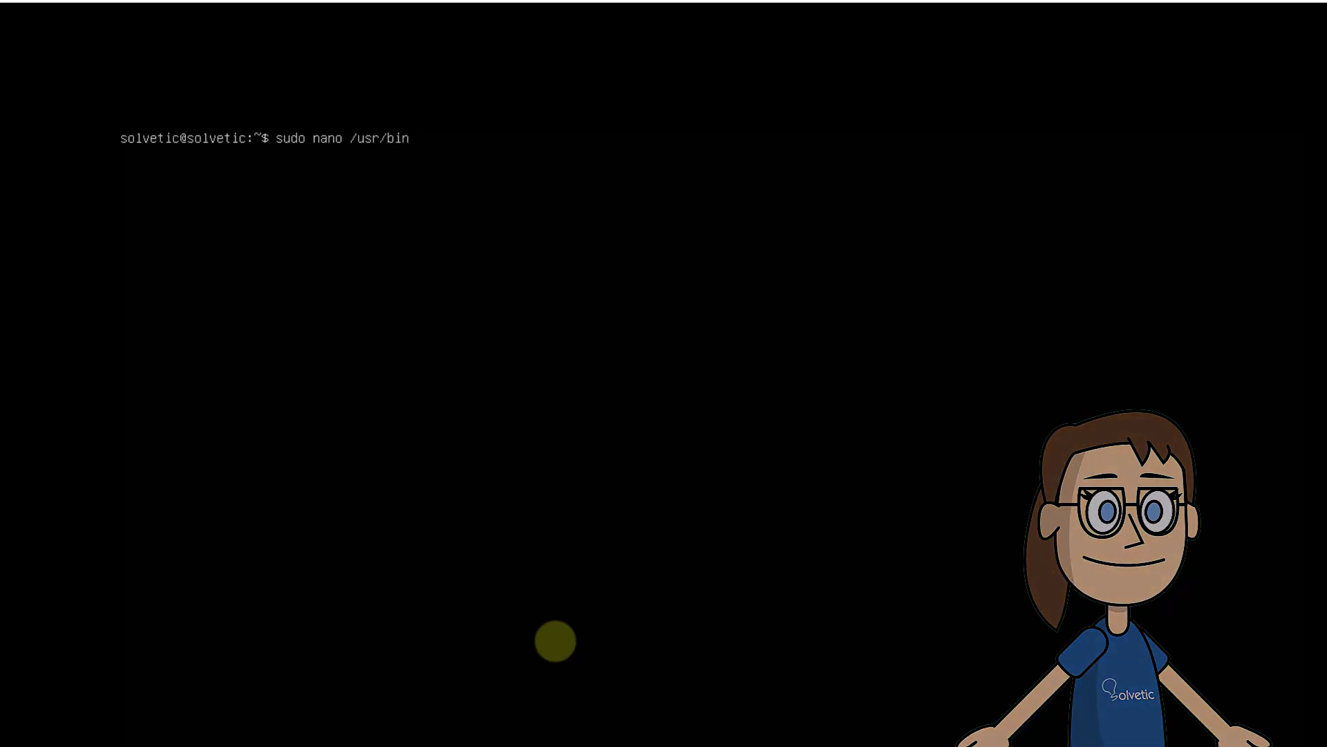
{"action": "type", "text": "/gnome-terminal"}
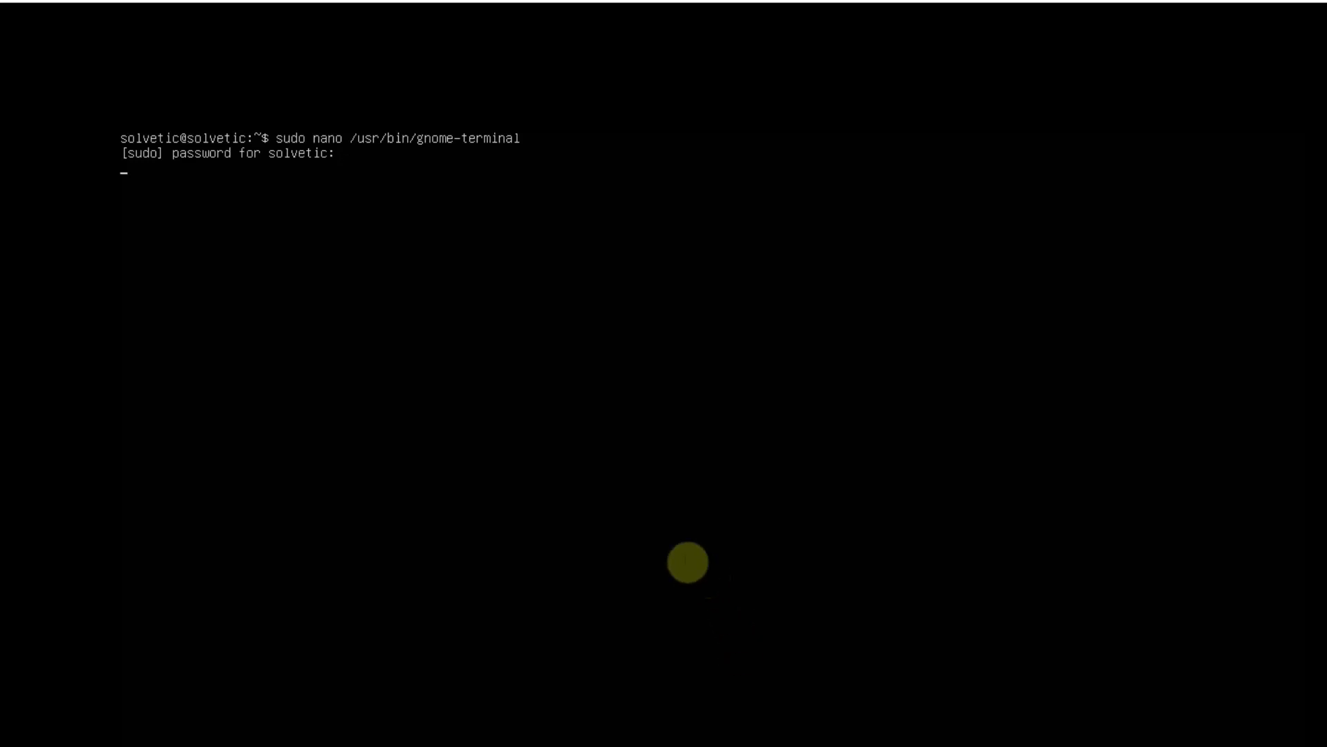
Open /usr/bin/gnome-terminal in nano with sudo, entering the admin password
{"action": "key", "text": "Return"}
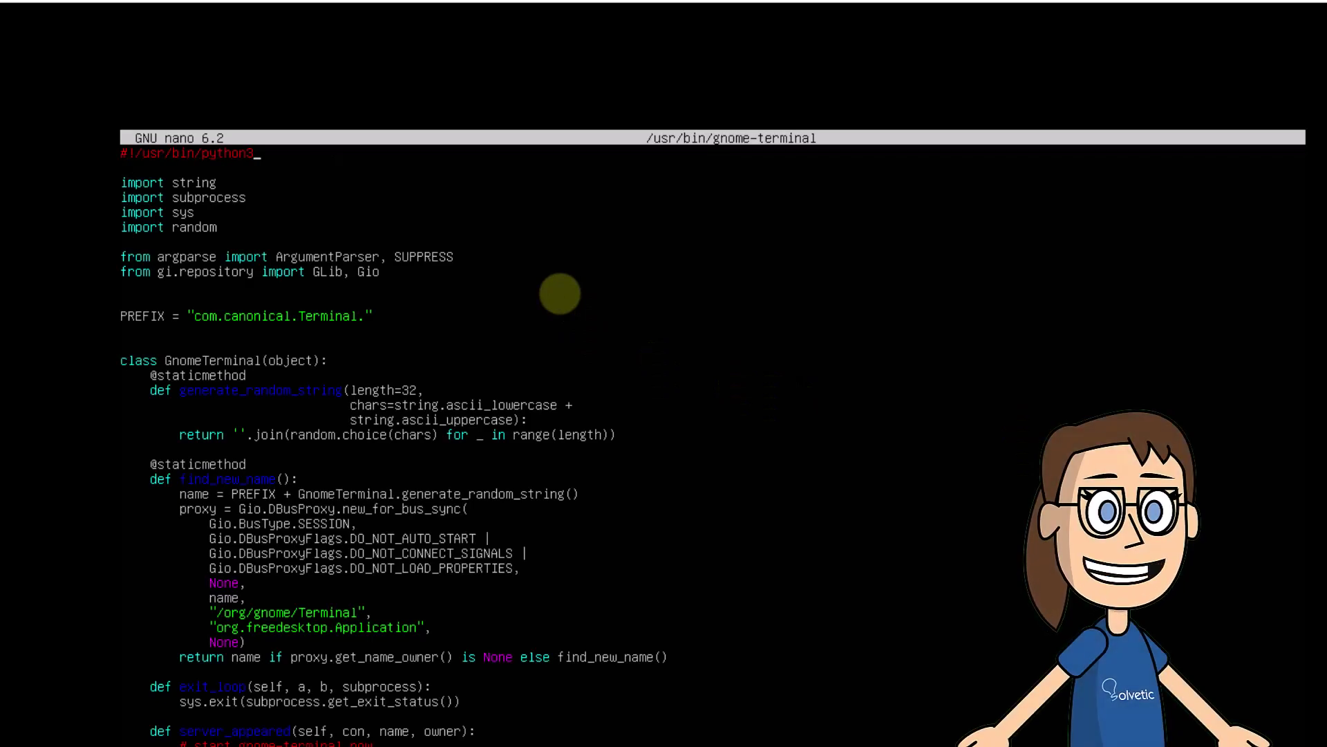
Remove the blank line, change the shebang to #!/usr/bin/python3.10, and save
{"action": "key", "text": "Delete"}
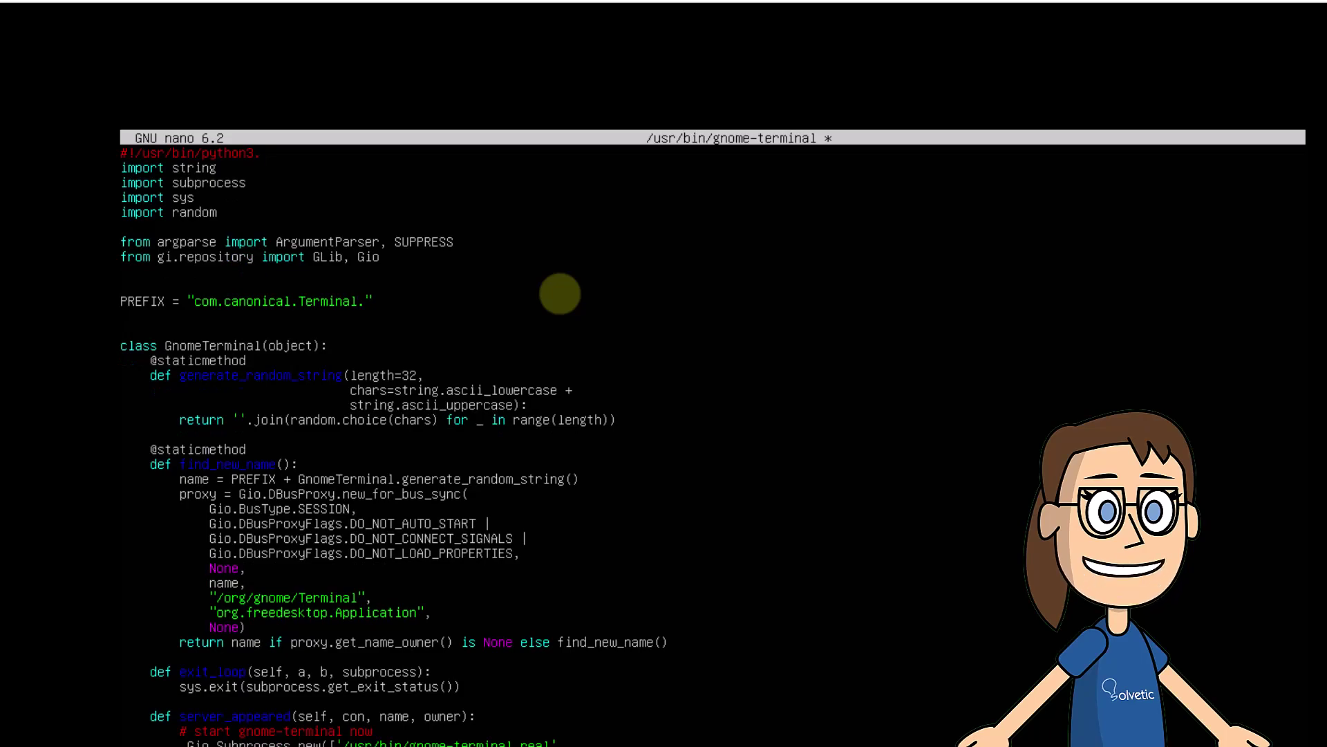
{"action": "type", "text": ".10"}
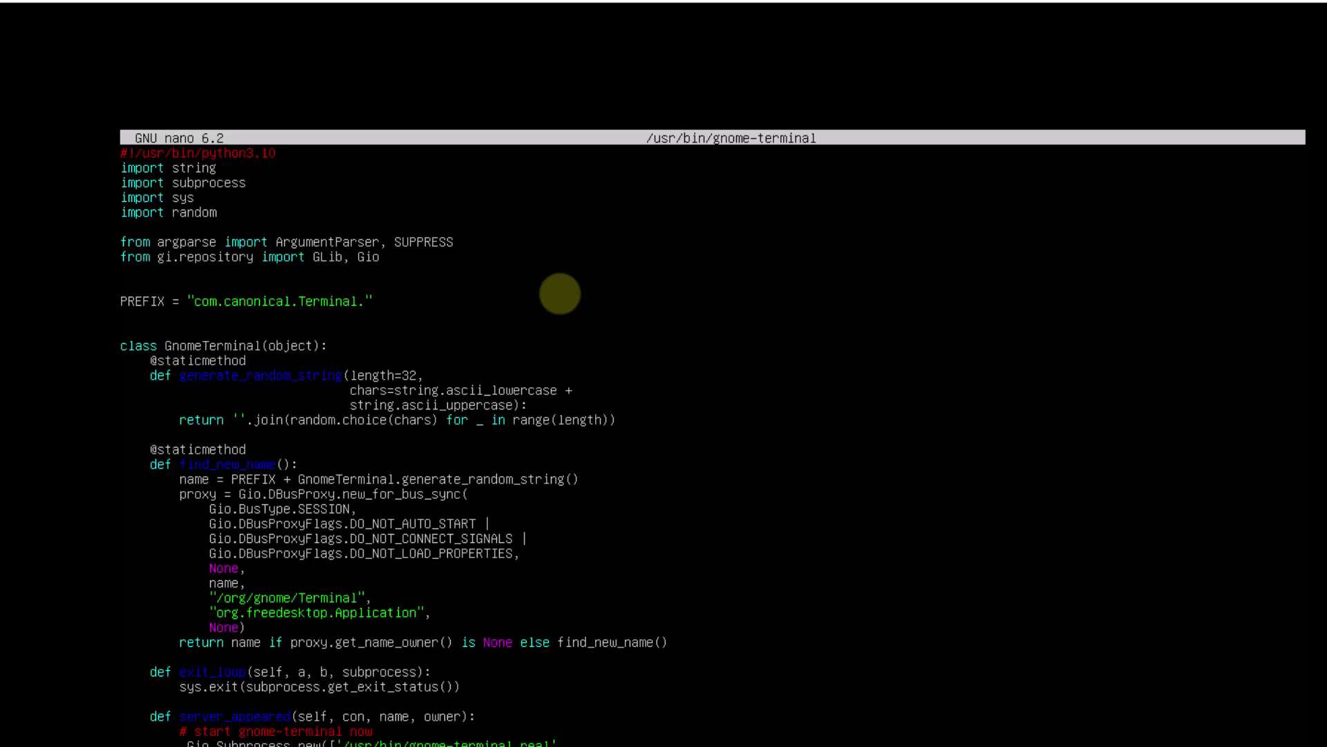
{"action": "key", "text": "ctrl+x"}
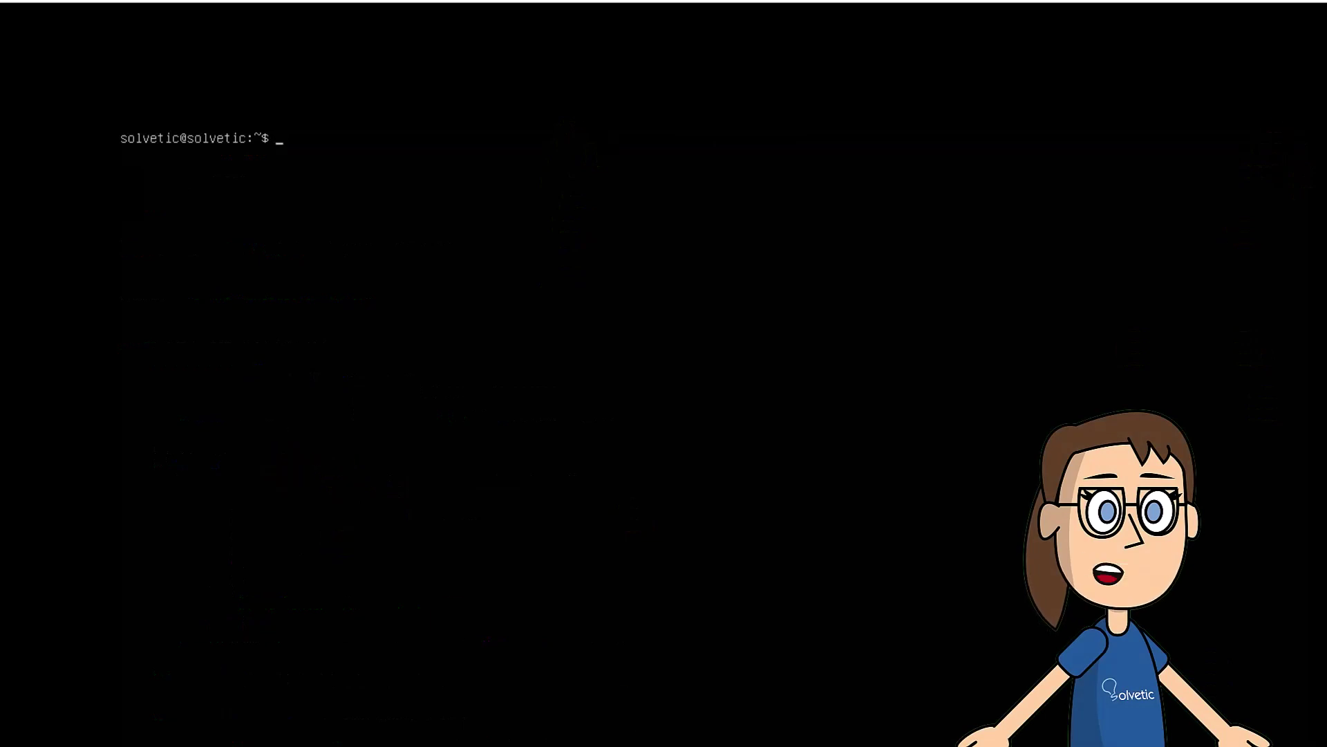
{"action": "type", "text": "python3 --version"}
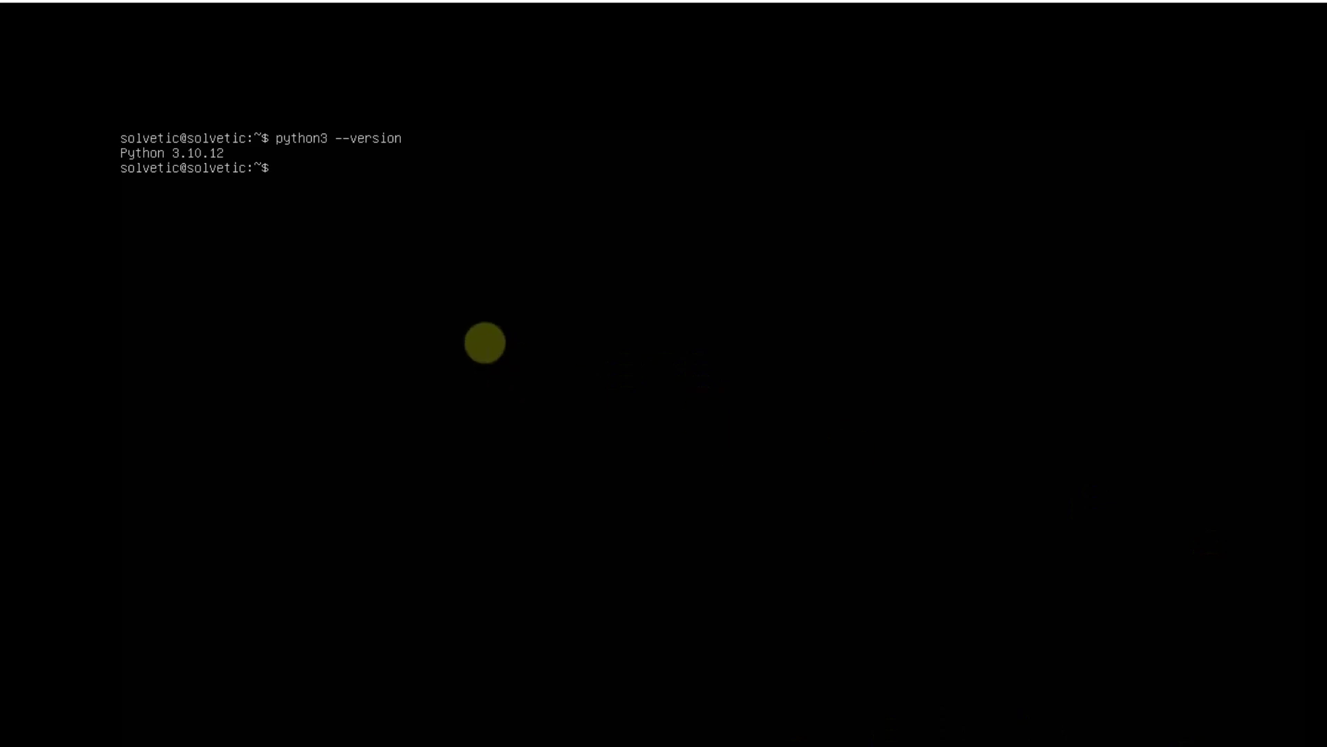
{"action": "type", "text": "ear"}
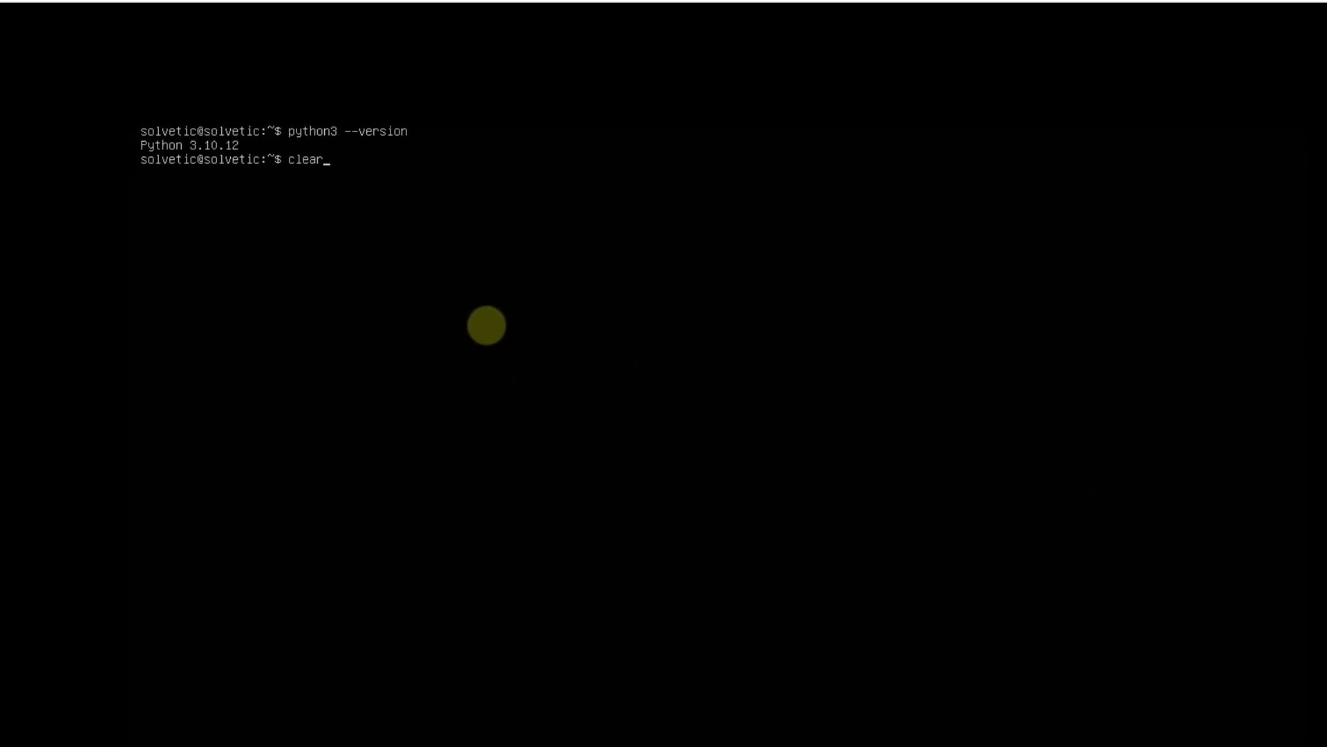
Confirm Python is version 3.10.12 with python3 --version, then clear the console
{"action": "key", "text": "Return"}
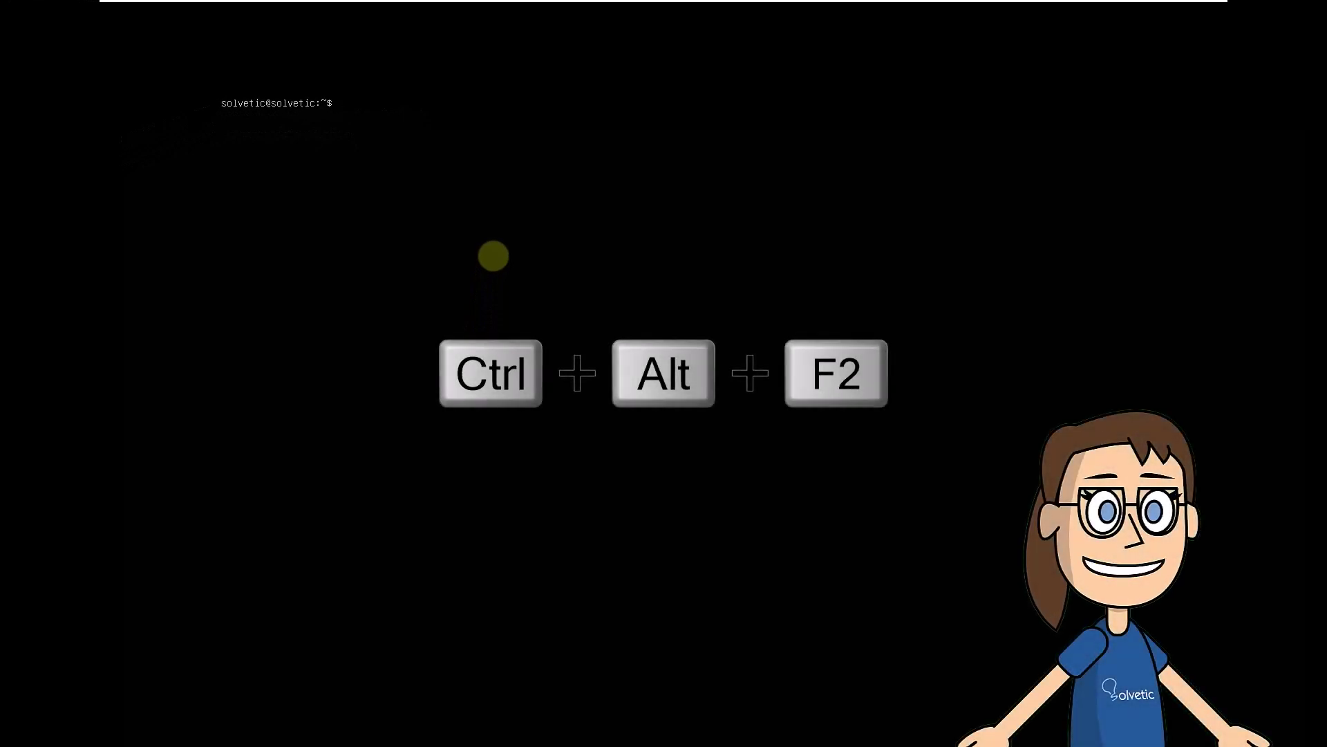
Back on the desktop, launch GNOME Terminal from the dock and close it again
{"action": "key", "text": "ctrl+alt+F2"}
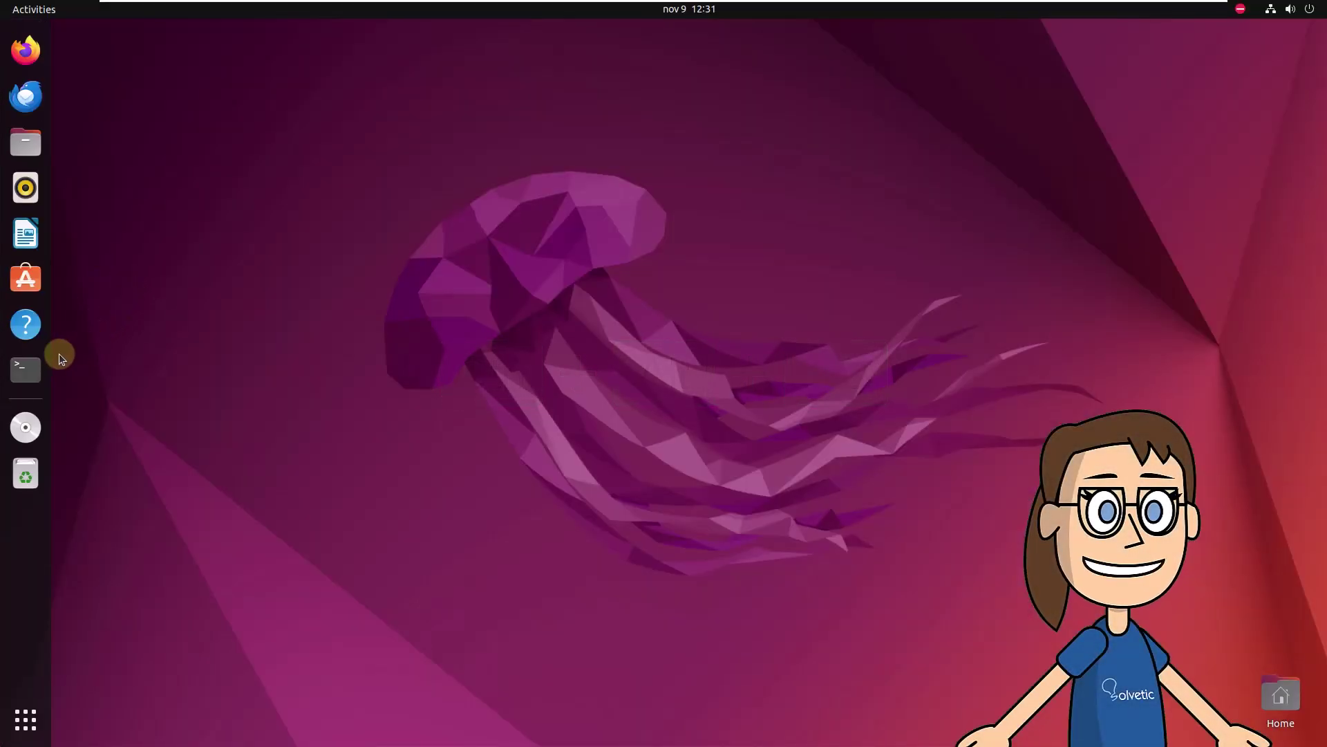
{"action": "left_click", "coordinate": [25, 369]}
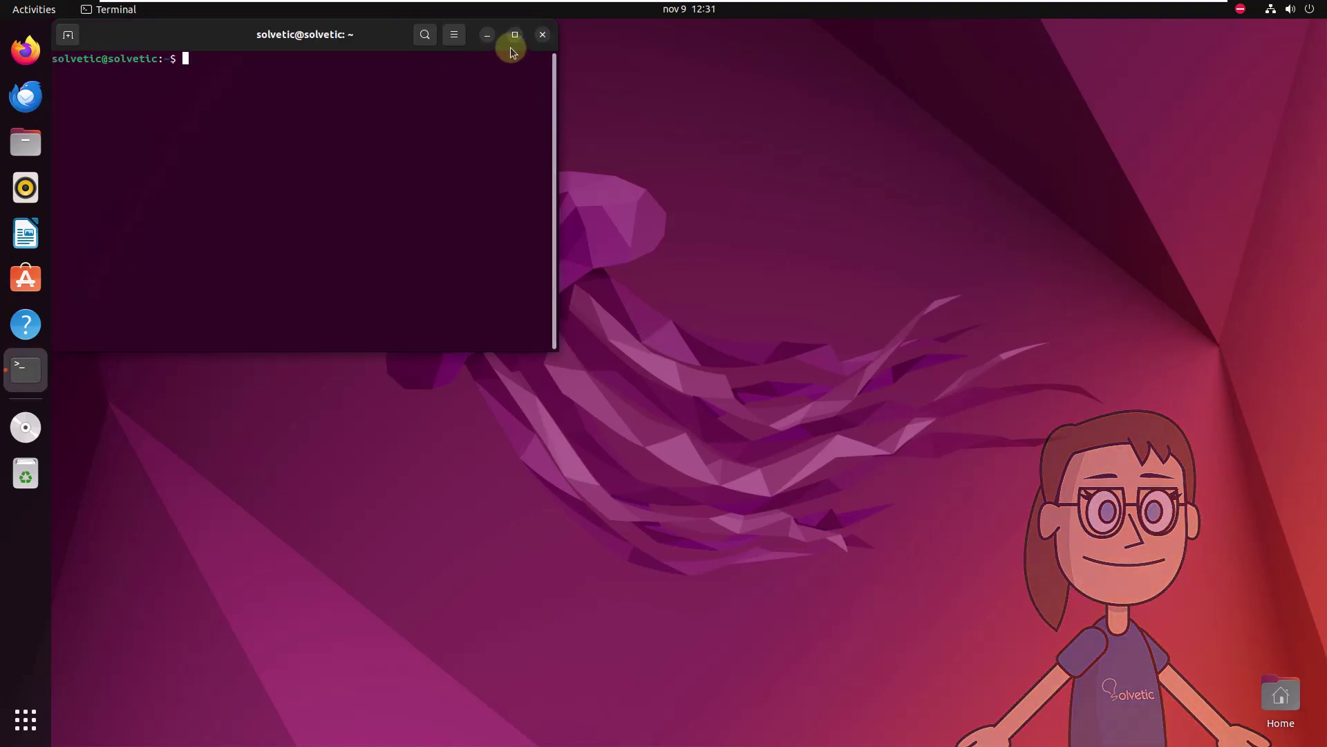
{"action": "left_click", "coordinate": [543, 34]}
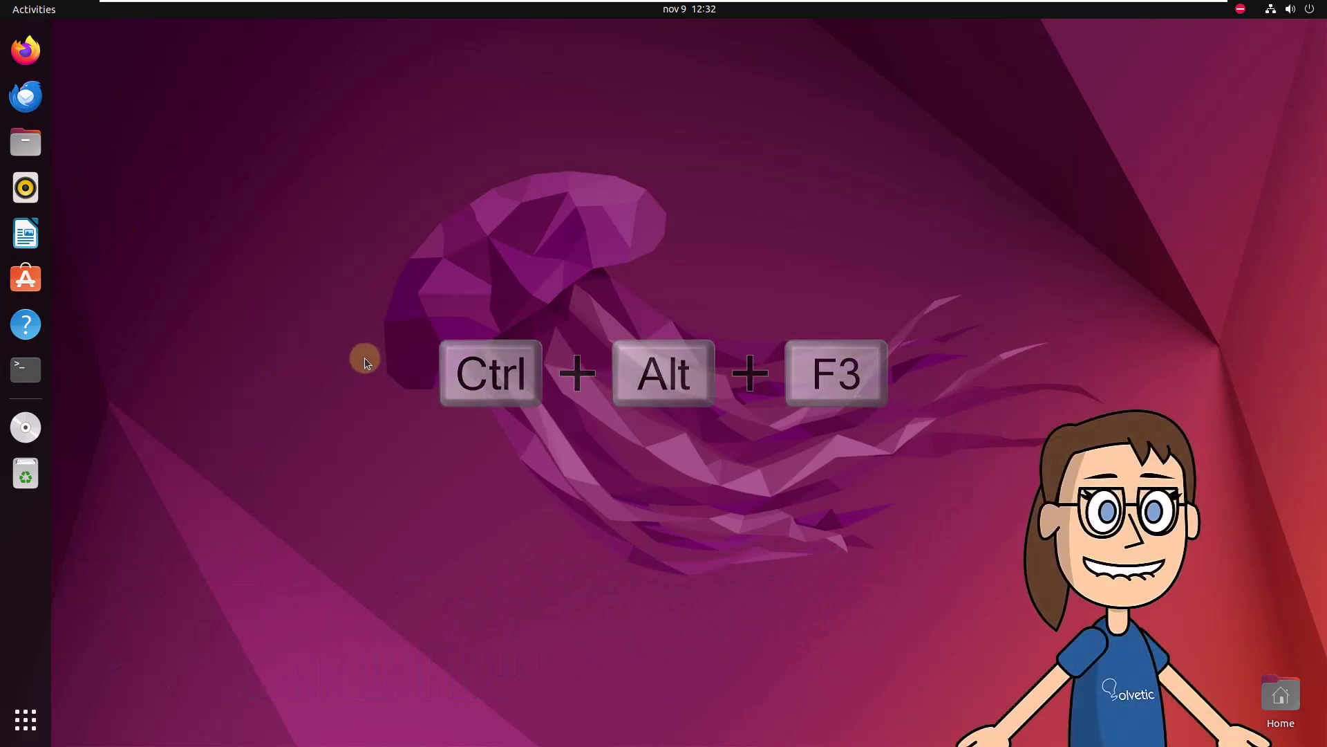
On tty3, install the dconf-editor package with apt and clear the screen
{"action": "key", "text": "ctrl+alt+F3"}
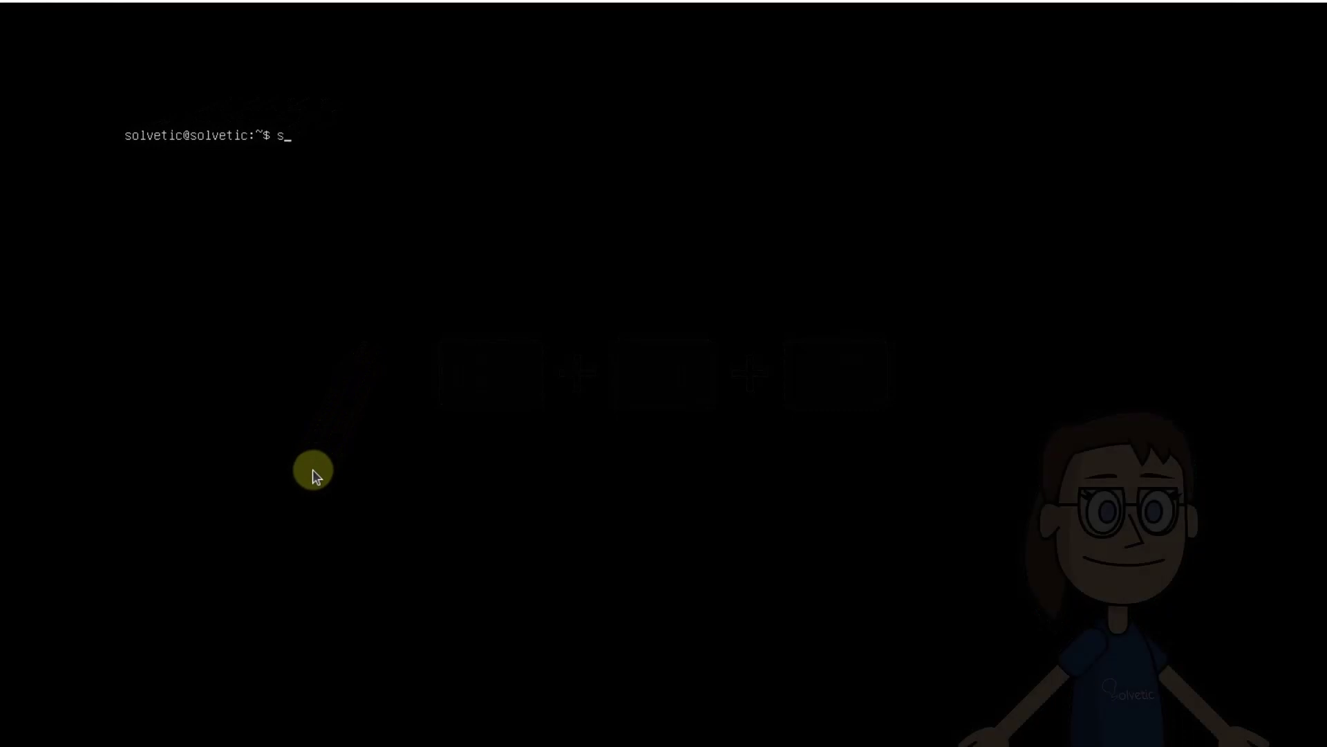
{"action": "type", "text": "sudo apt insta"}
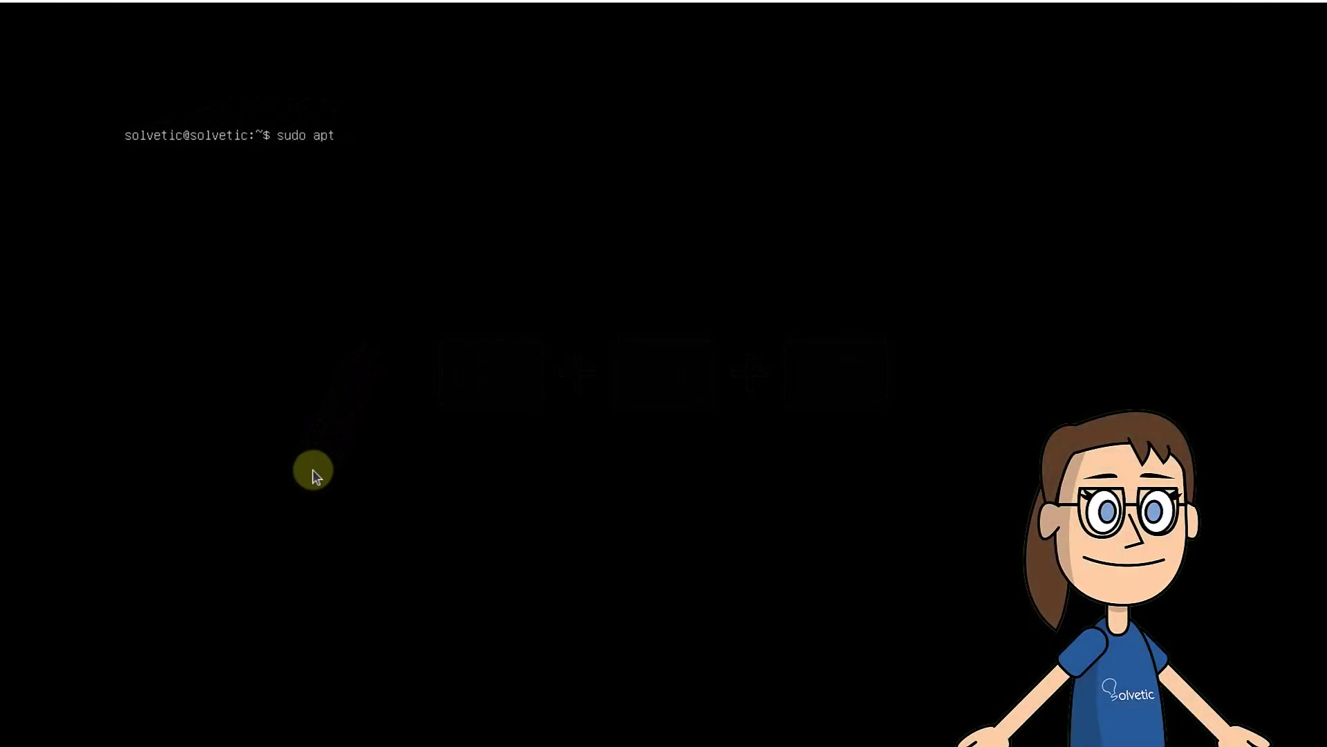
{"action": "type", "text": "ll "}
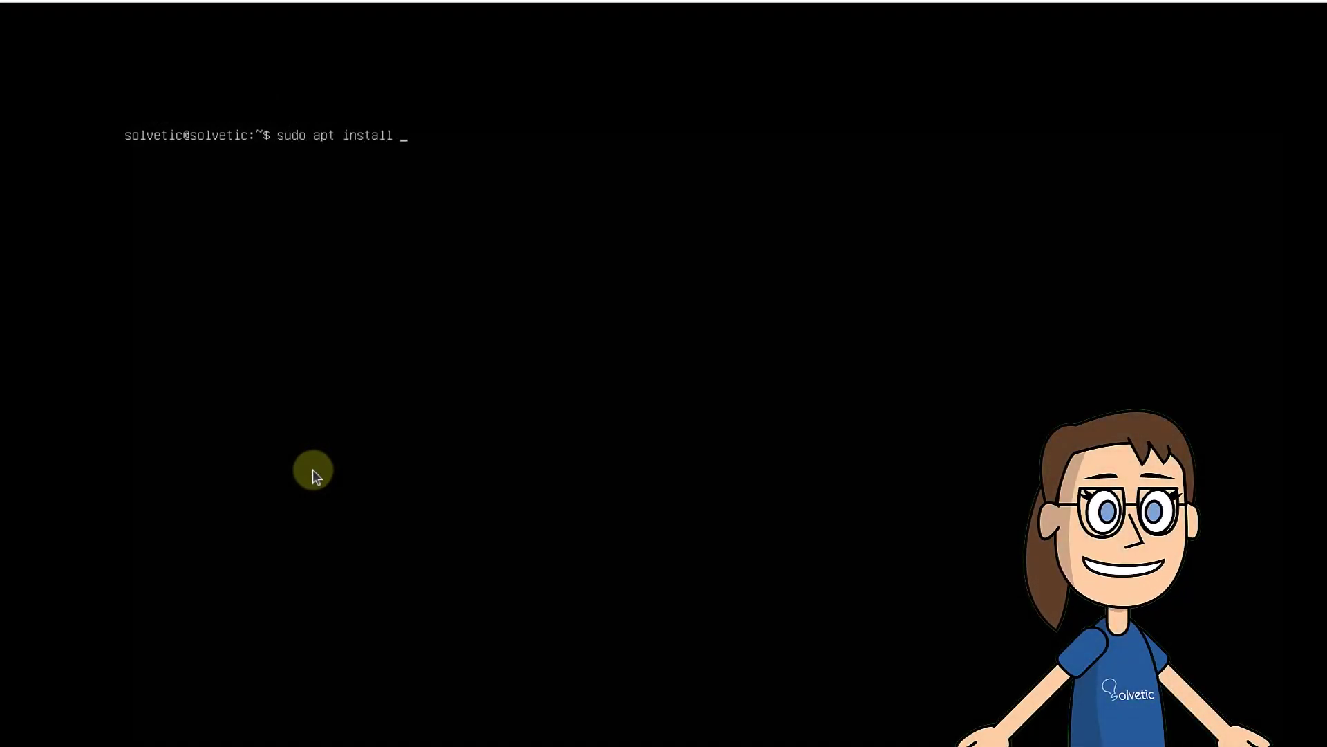
{"action": "type", "text": "dconf"}
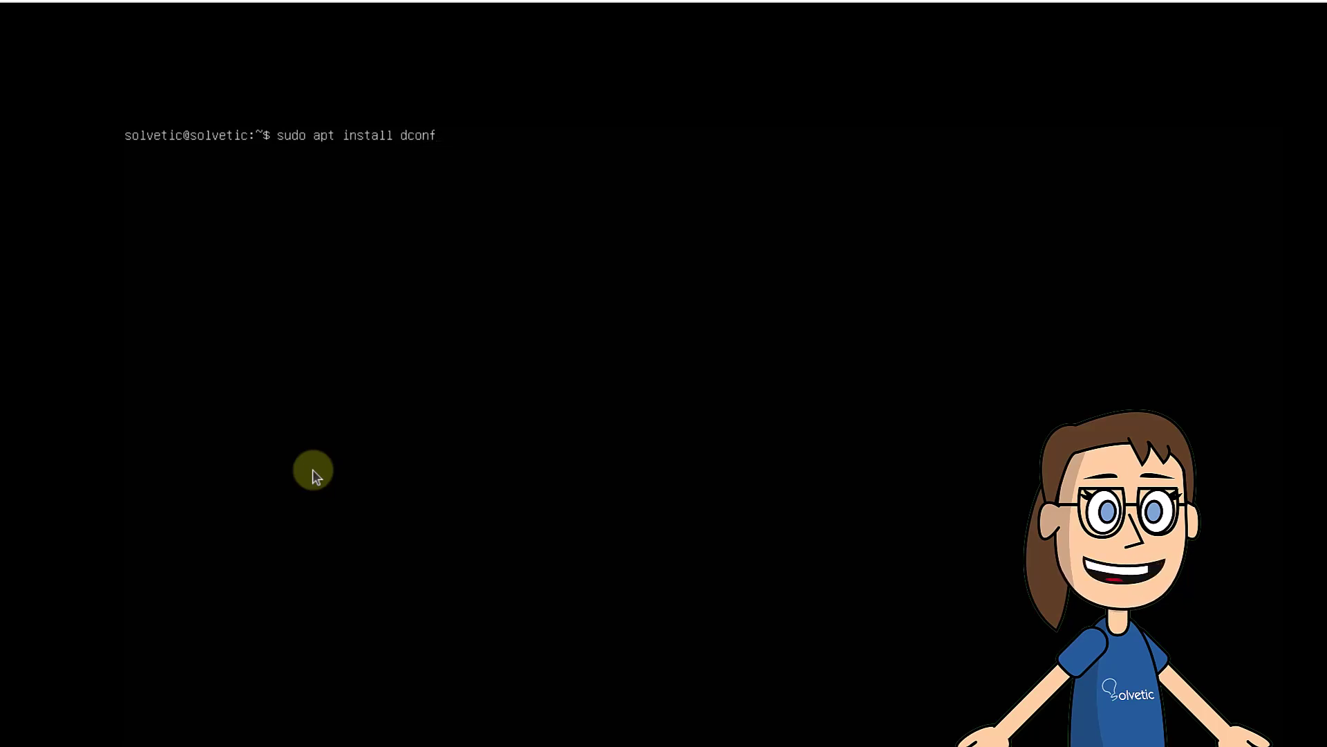
{"action": "type", "text": "-editor"}
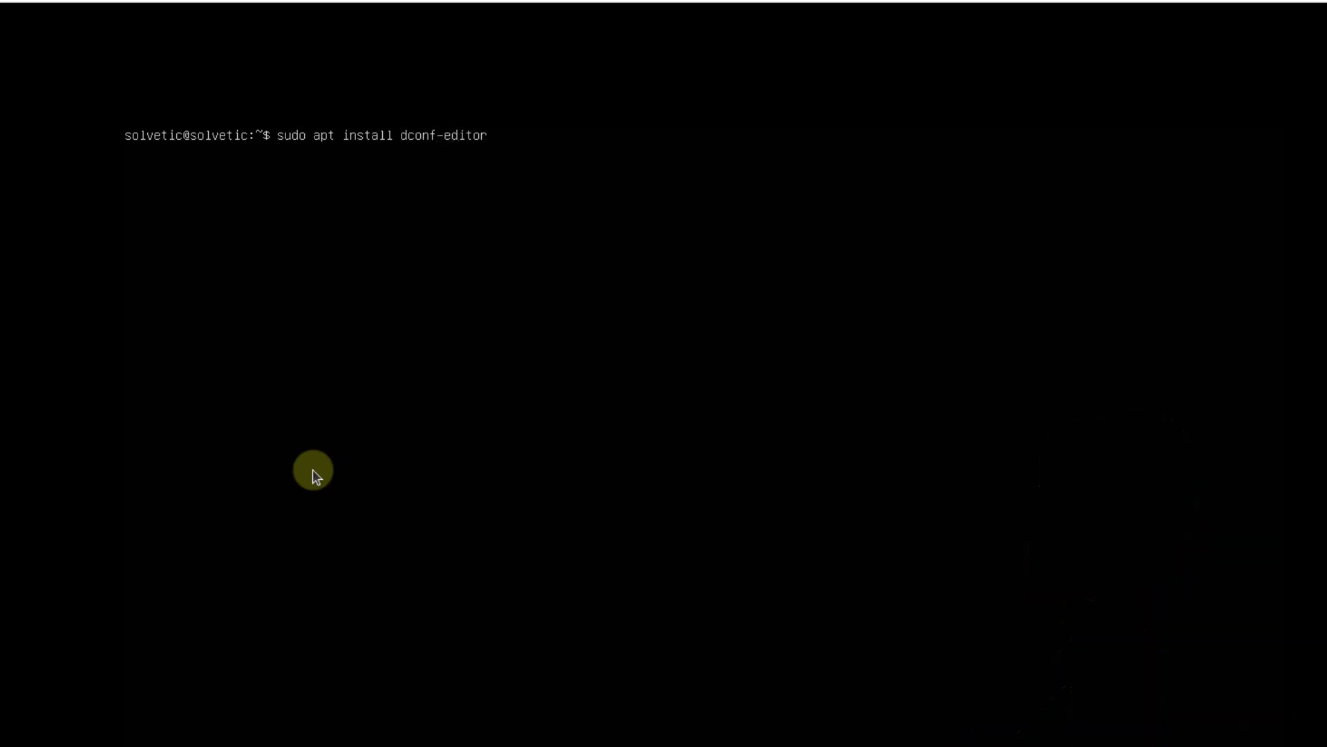
{"action": "key", "text": "Return"}
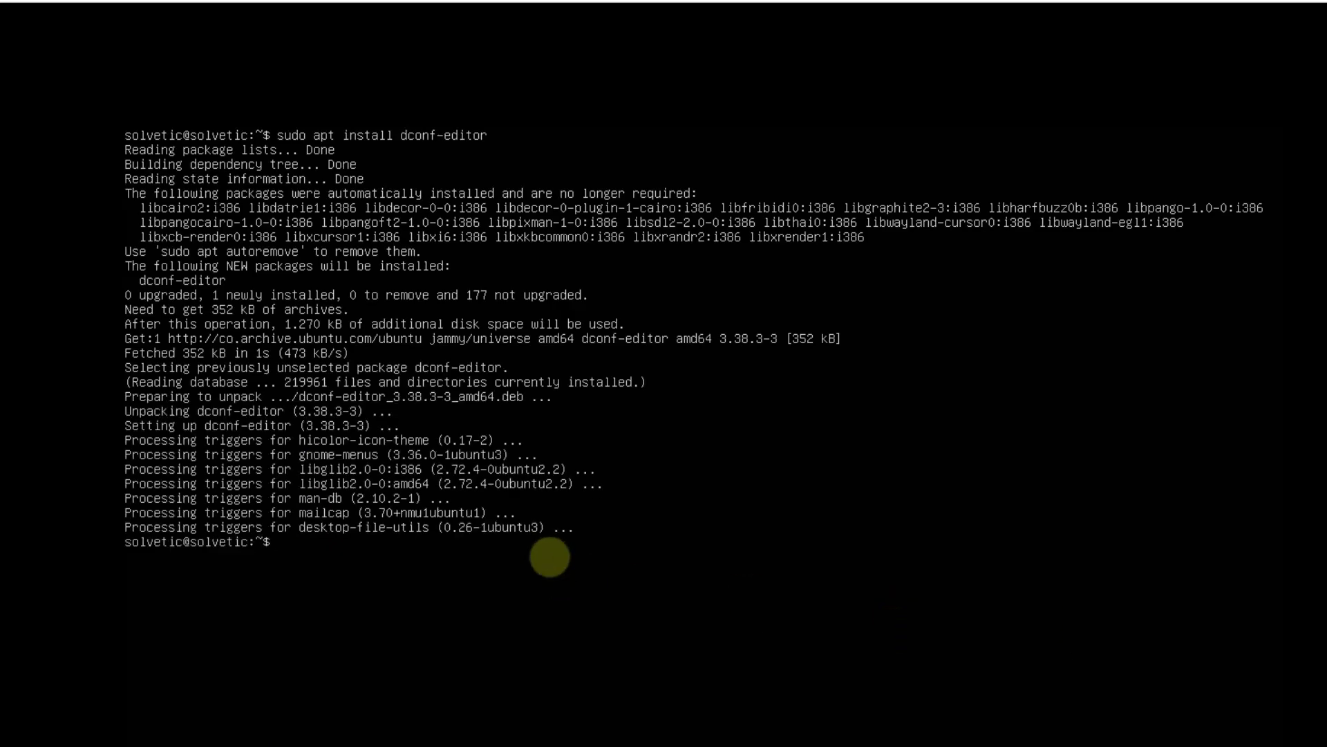
{"action": "type", "text": "cls"}
{"action": "key", "text": "Return"}
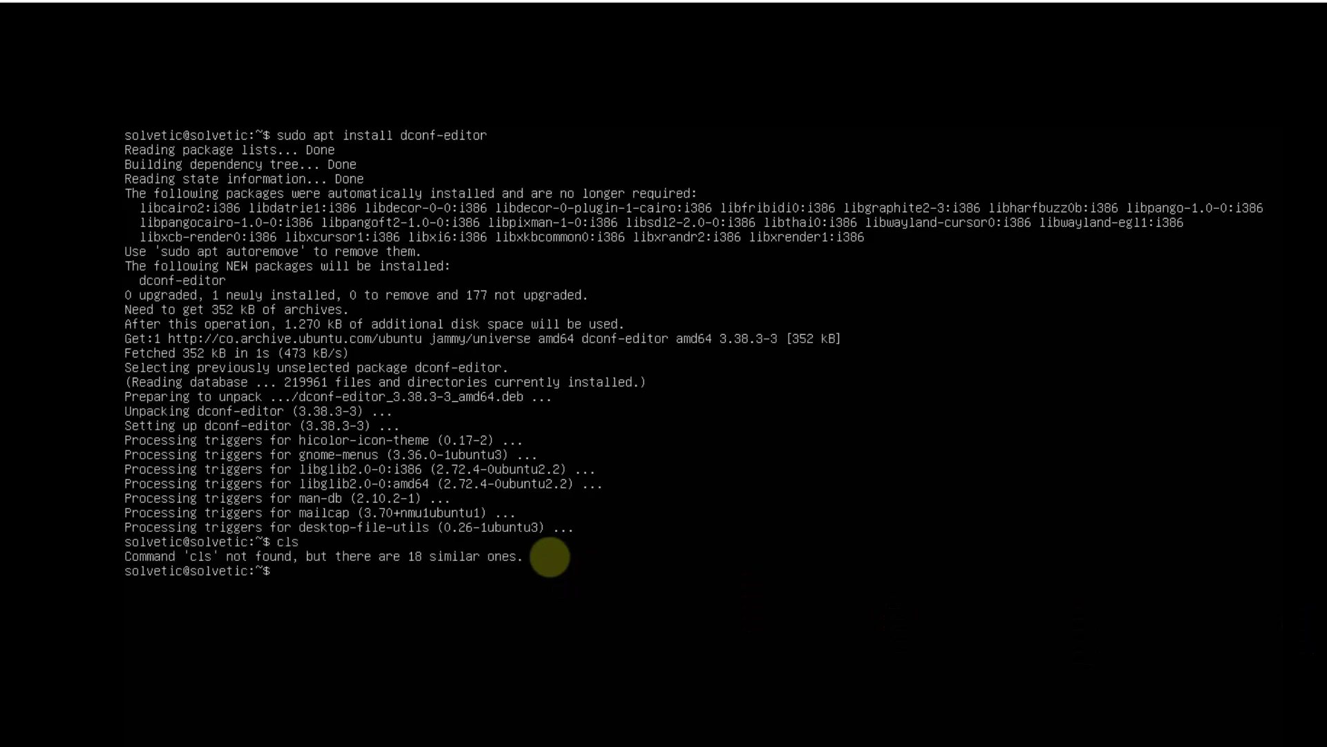
{"action": "type", "text": "lear"}
Permanently dismiss the backup reminder and launch dconf Editor from an Activities search
{"action": "key", "text": "Return"}
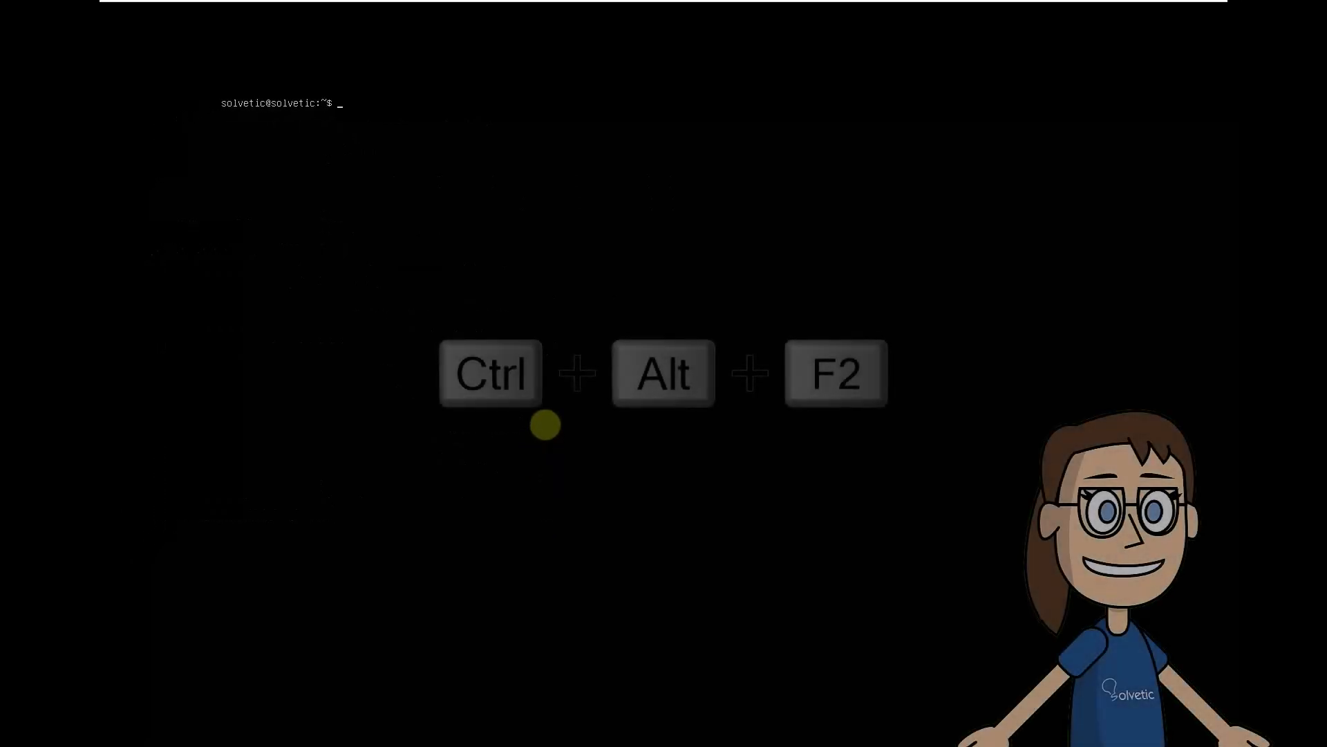
{"action": "key", "text": "ctrl+alt+F2"}
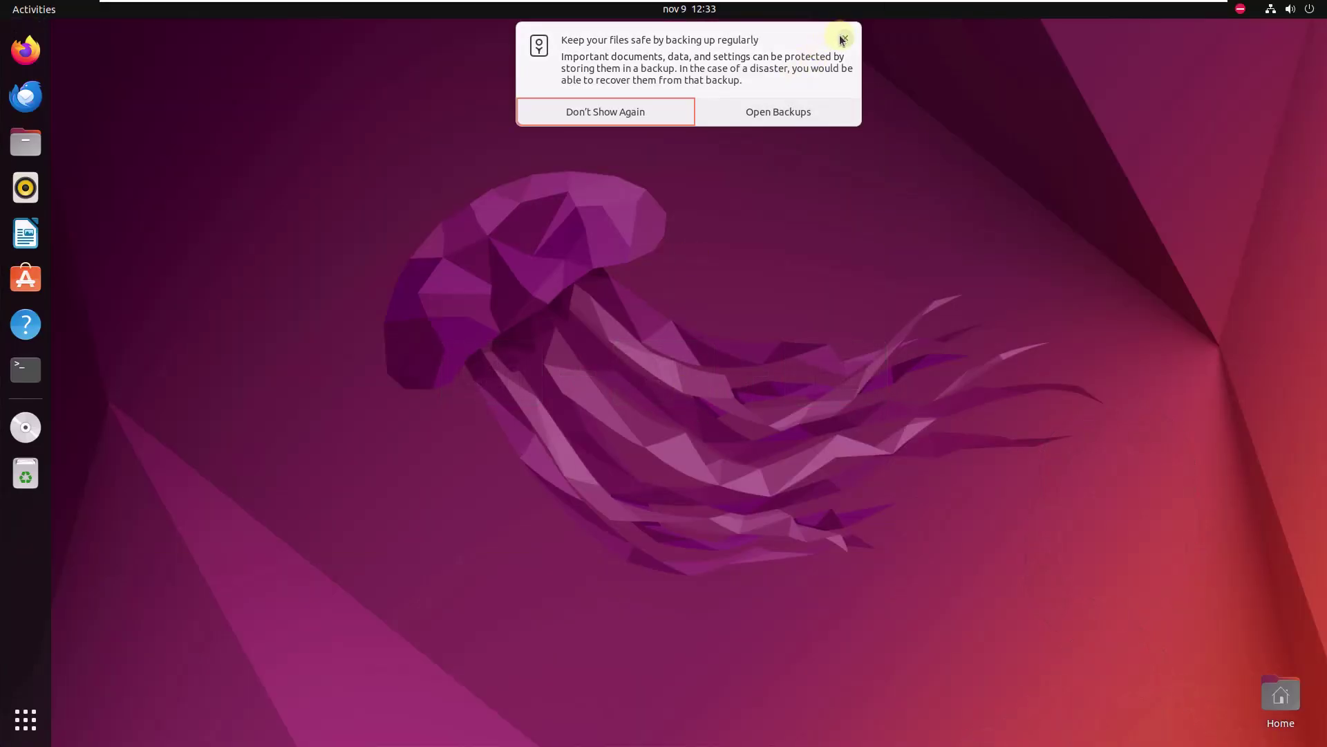
{"action": "left_click", "coordinate": [571, 108]}
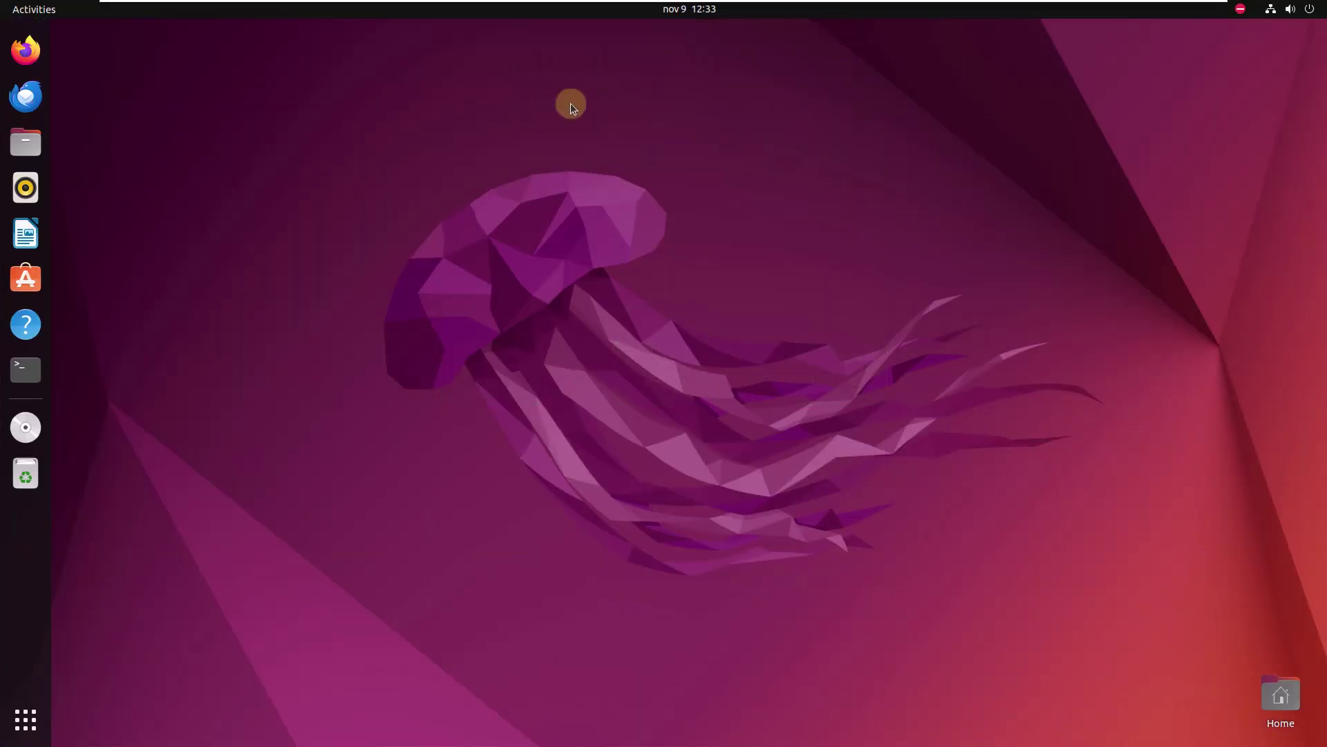
{"action": "left_click", "coordinate": [39, 12]}
{"action": "type", "text": "dconf"}
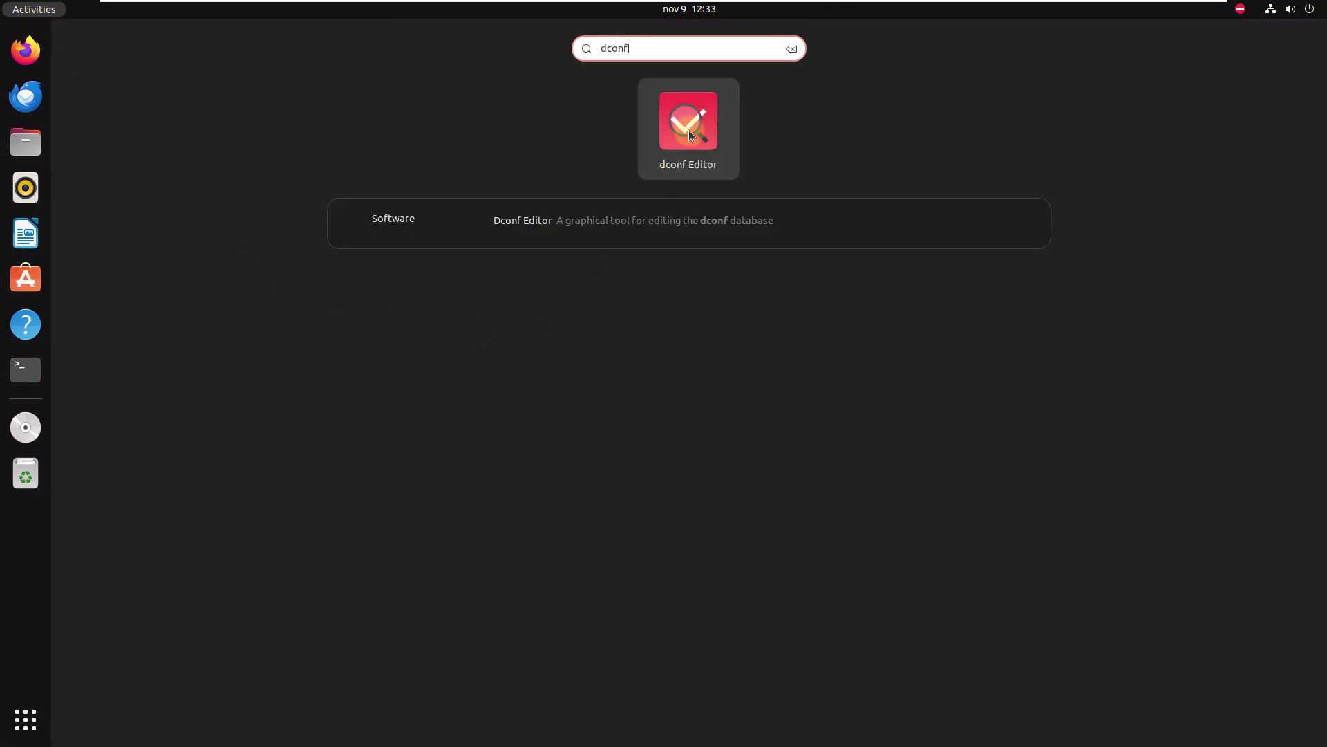
{"action": "left_click", "coordinate": [681, 176]}
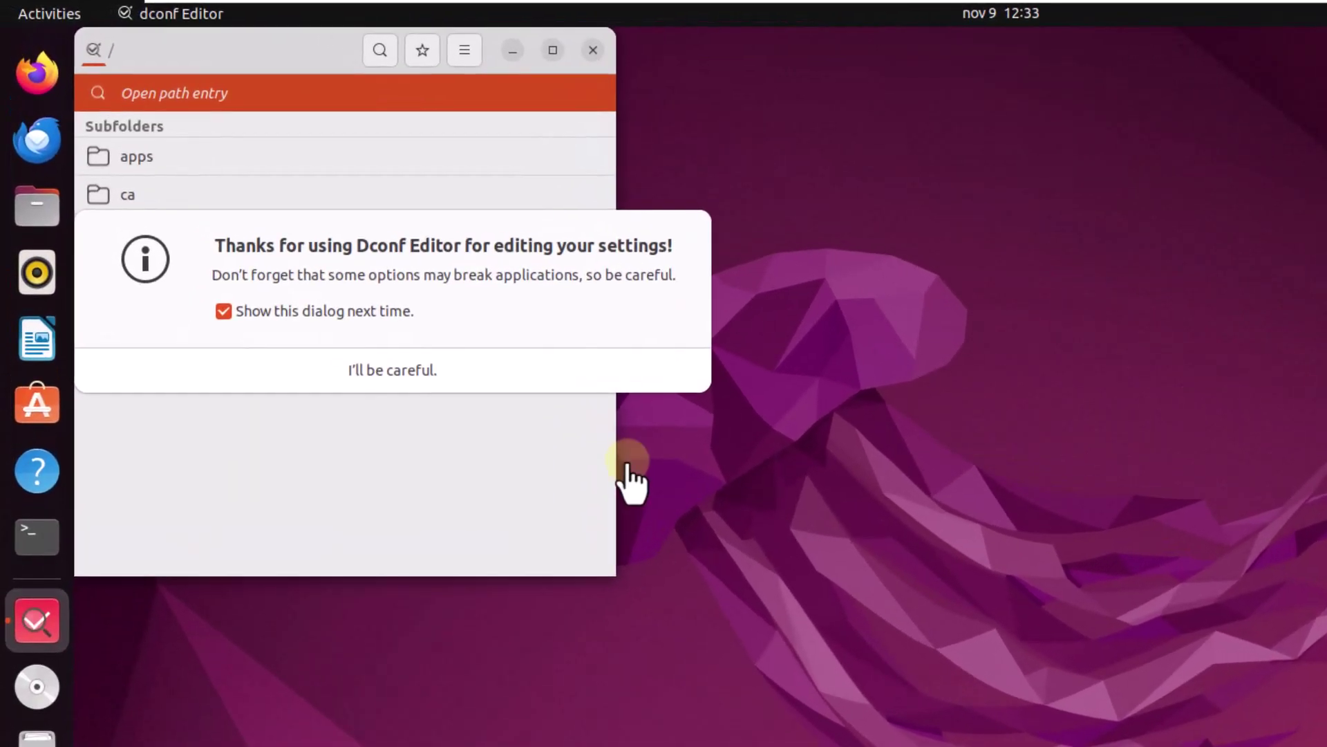
Dismiss the caution and update notices and browse to org/gnome/terminal/legacy
{"action": "left_click", "coordinate": [361, 378]}
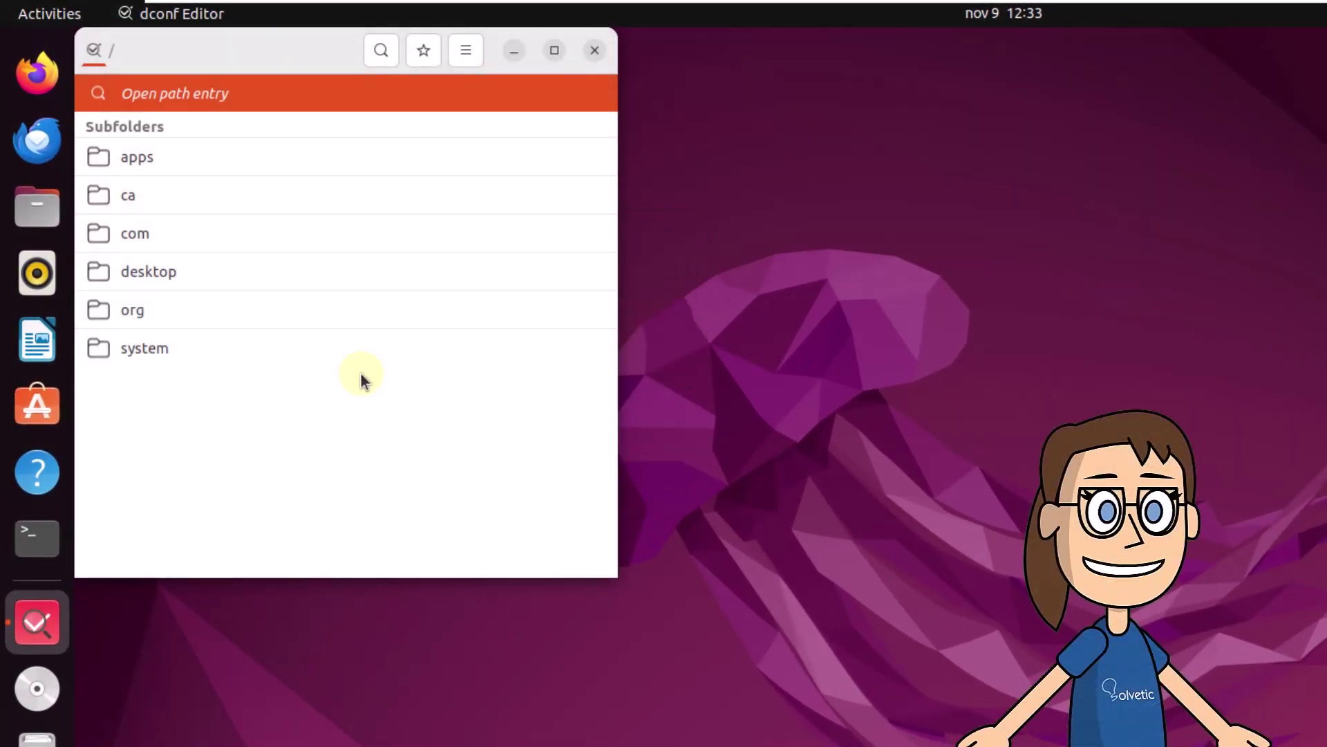
{"action": "left_click", "coordinate": [377, 323]}
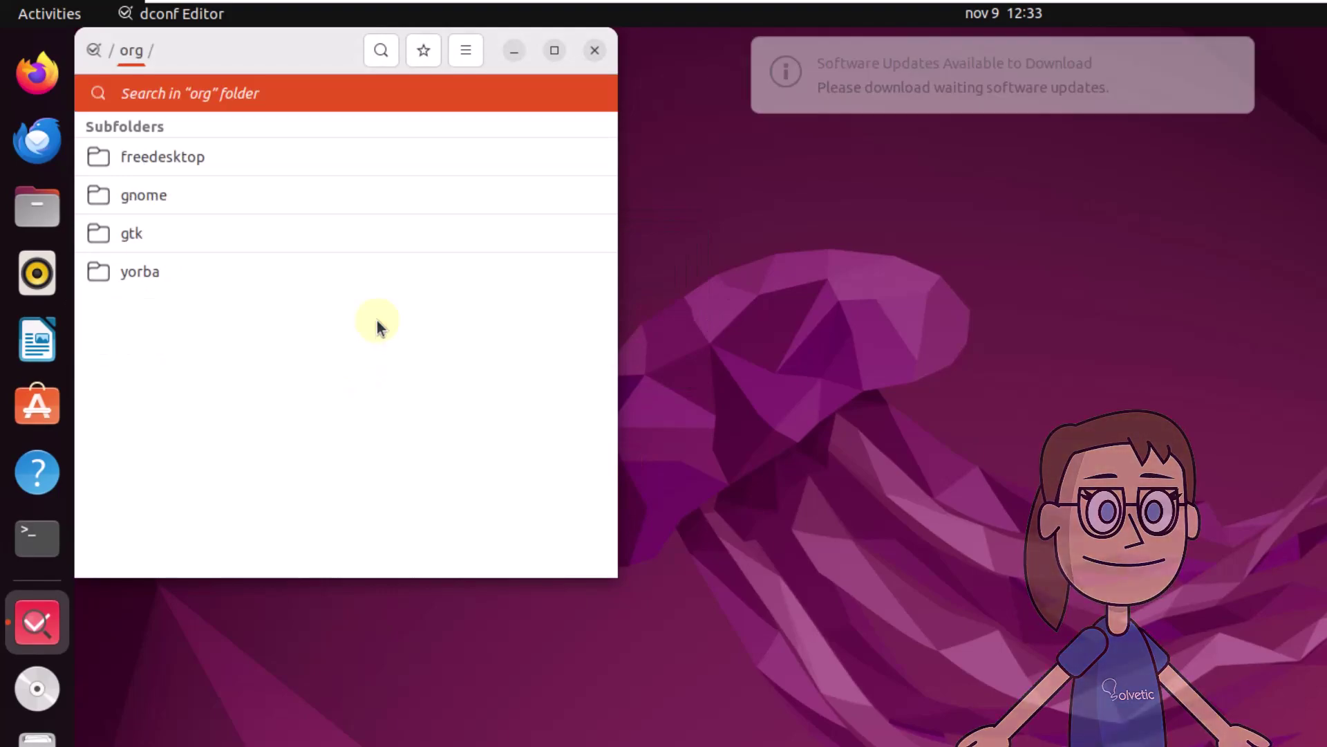
{"action": "left_click", "coordinate": [361, 195]}
{"action": "left_click", "coordinate": [1229, 55]}
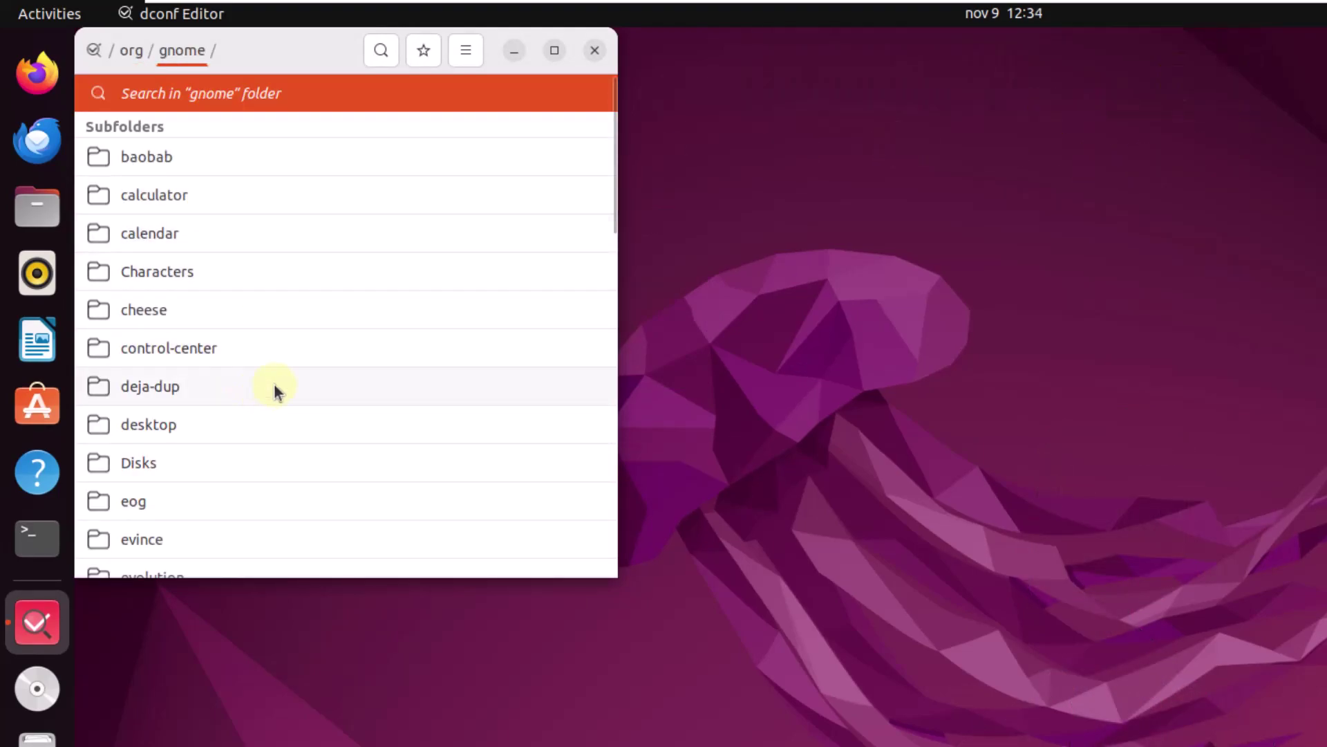
{"action": "scroll", "coordinate": [284, 394], "scroll_direction": "down", "scroll_amount": 5}
{"action": "scroll", "coordinate": [282, 446], "scroll_direction": "down", "scroll_amount": 5}
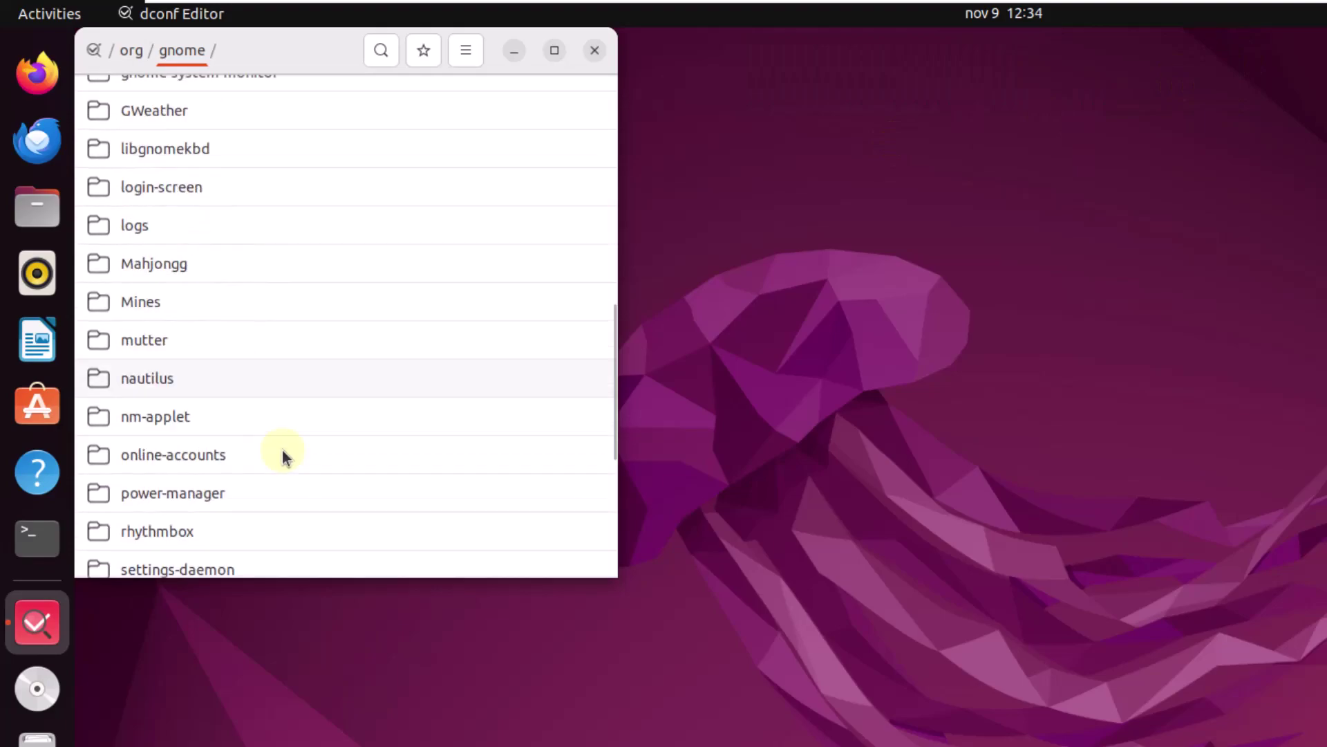
{"action": "scroll", "coordinate": [283, 449], "scroll_direction": "down", "scroll_amount": 5}
{"action": "scroll", "coordinate": [283, 450], "scroll_direction": "down", "scroll_amount": 2}
{"action": "left_click", "coordinate": [283, 447]}
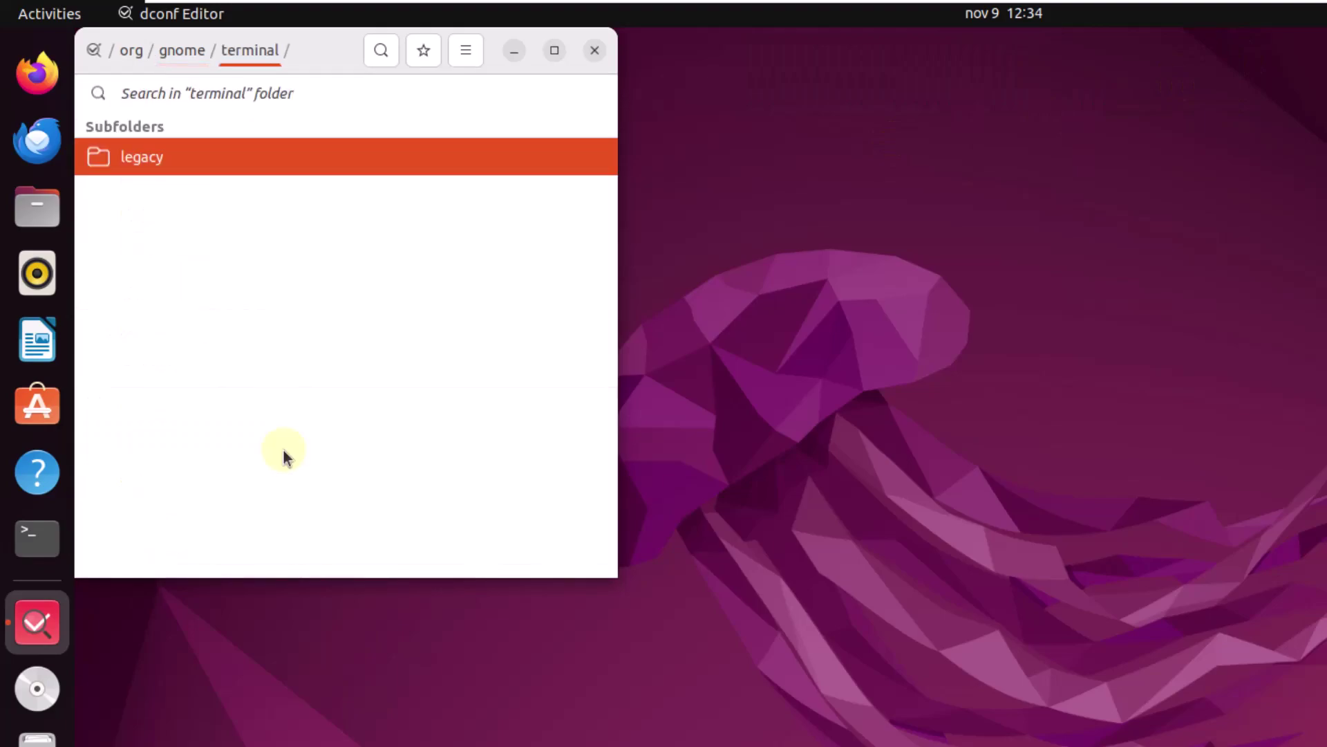
{"action": "left_click", "coordinate": [323, 156]}
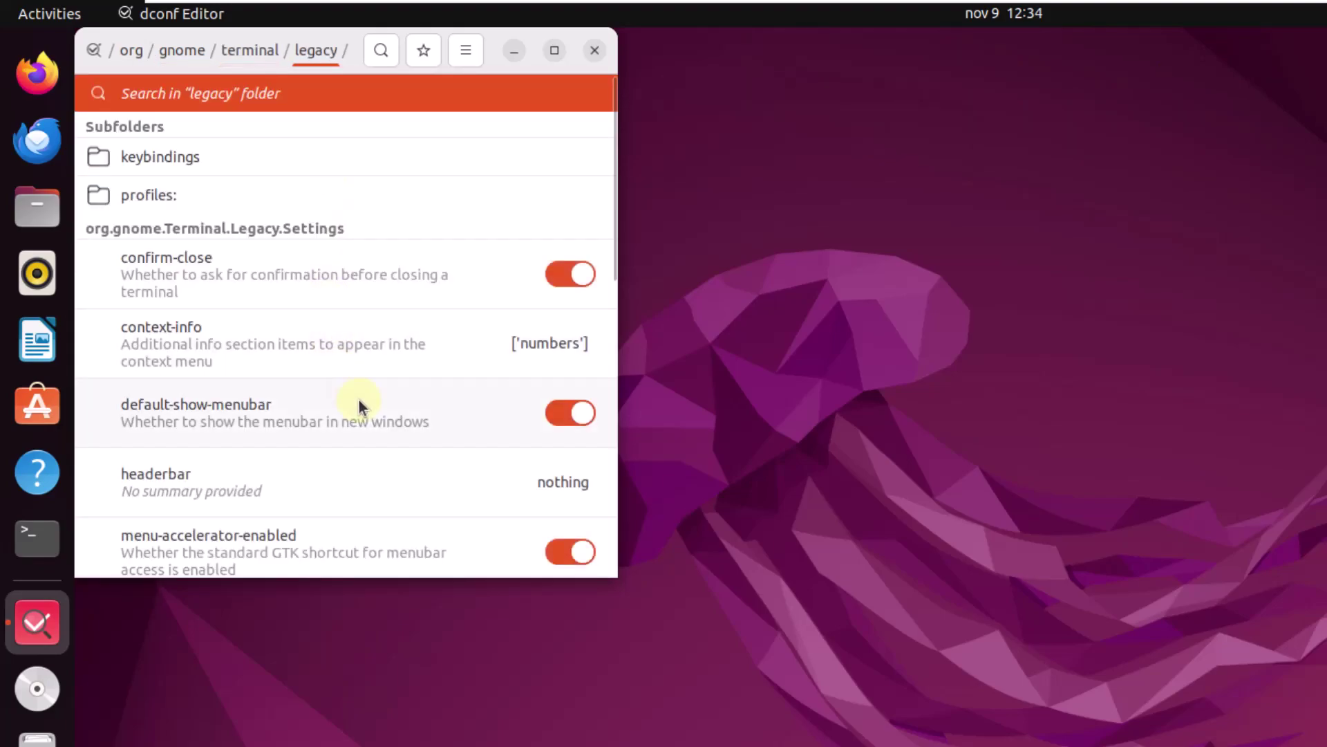
{"action": "scroll", "coordinate": [359, 400], "scroll_direction": "down", "scroll_amount": 1}
{"action": "scroll", "coordinate": [230, 334], "scroll_direction": "down", "scroll_amount": 5}
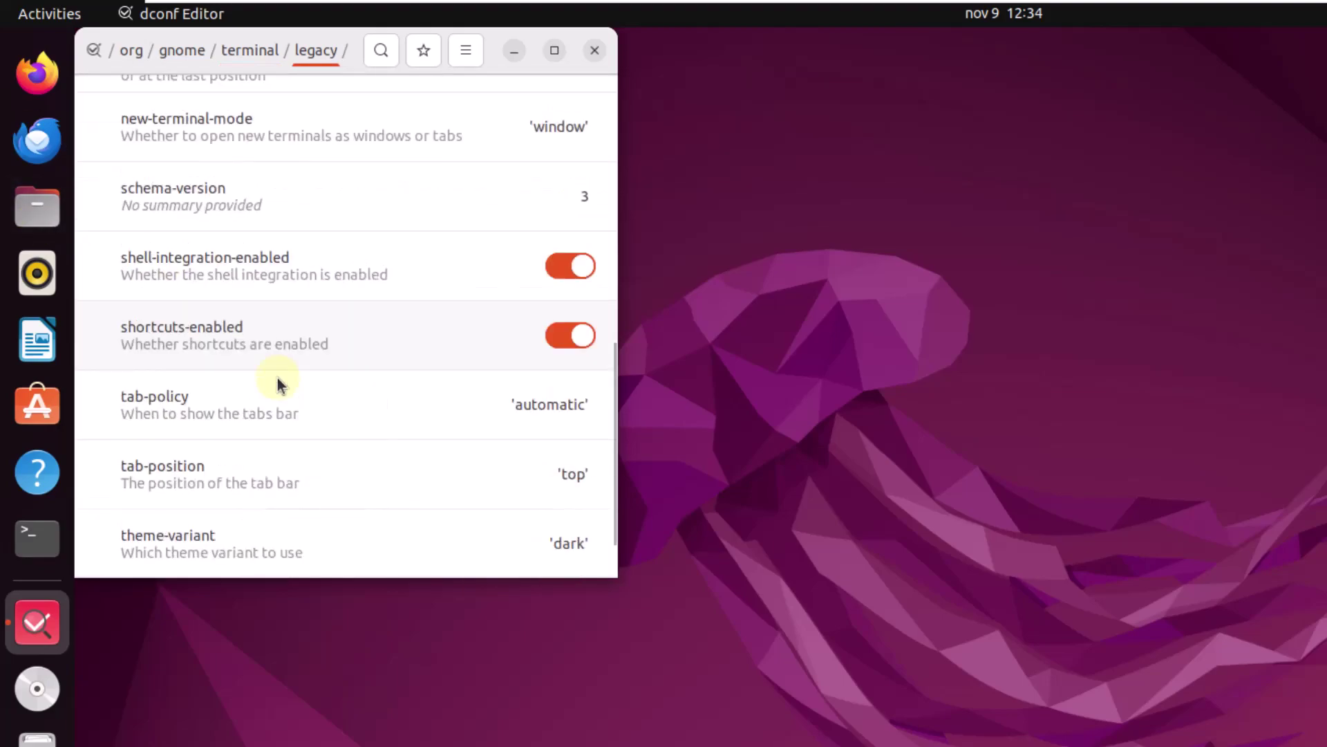
{"action": "scroll", "coordinate": [281, 374], "scroll_direction": "up", "scroll_amount": 3}
{"action": "scroll", "coordinate": [280, 374], "scroll_direction": "up", "scroll_amount": 5}
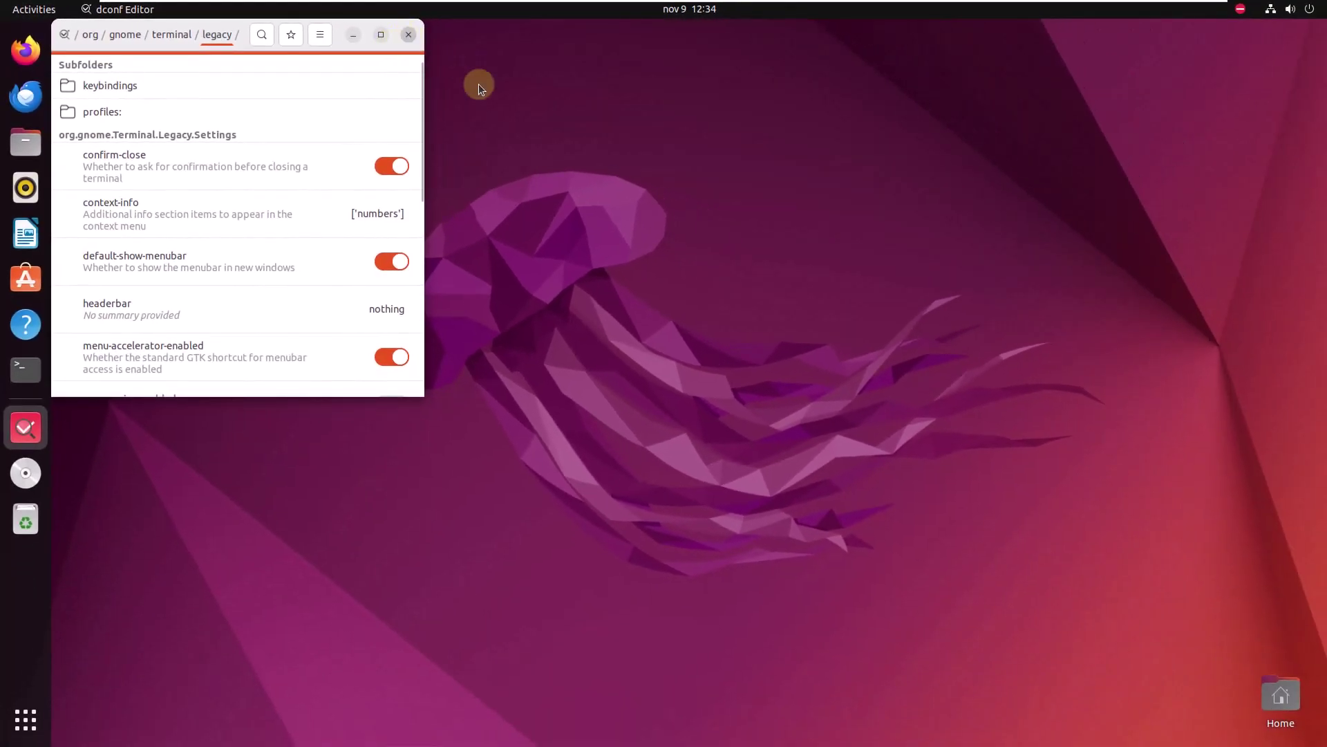
Quit dconf Editor and run sudo dconf reset -f /org/gnome/terminal/legacy/profiles:/ on tty3
{"action": "key", "text": "ctrl+q"}
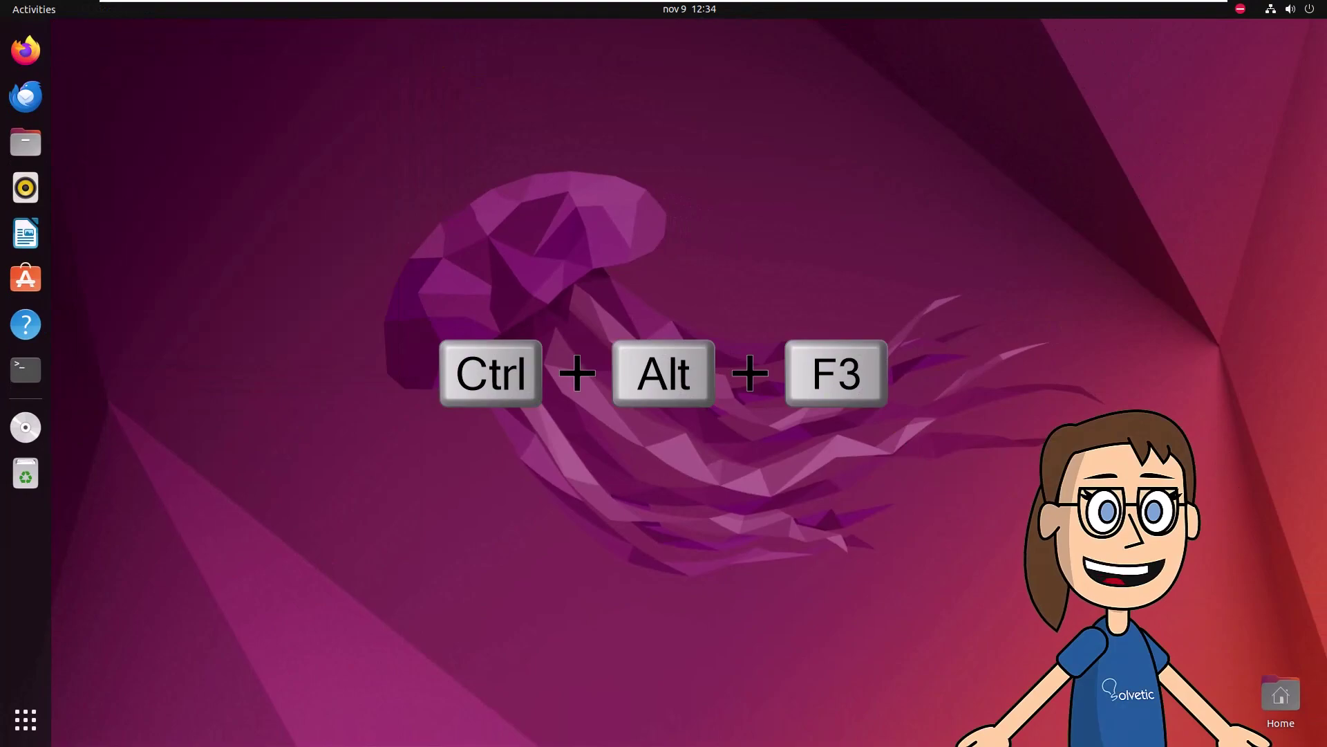
{"action": "key", "text": "ctrl+alt+F3"}
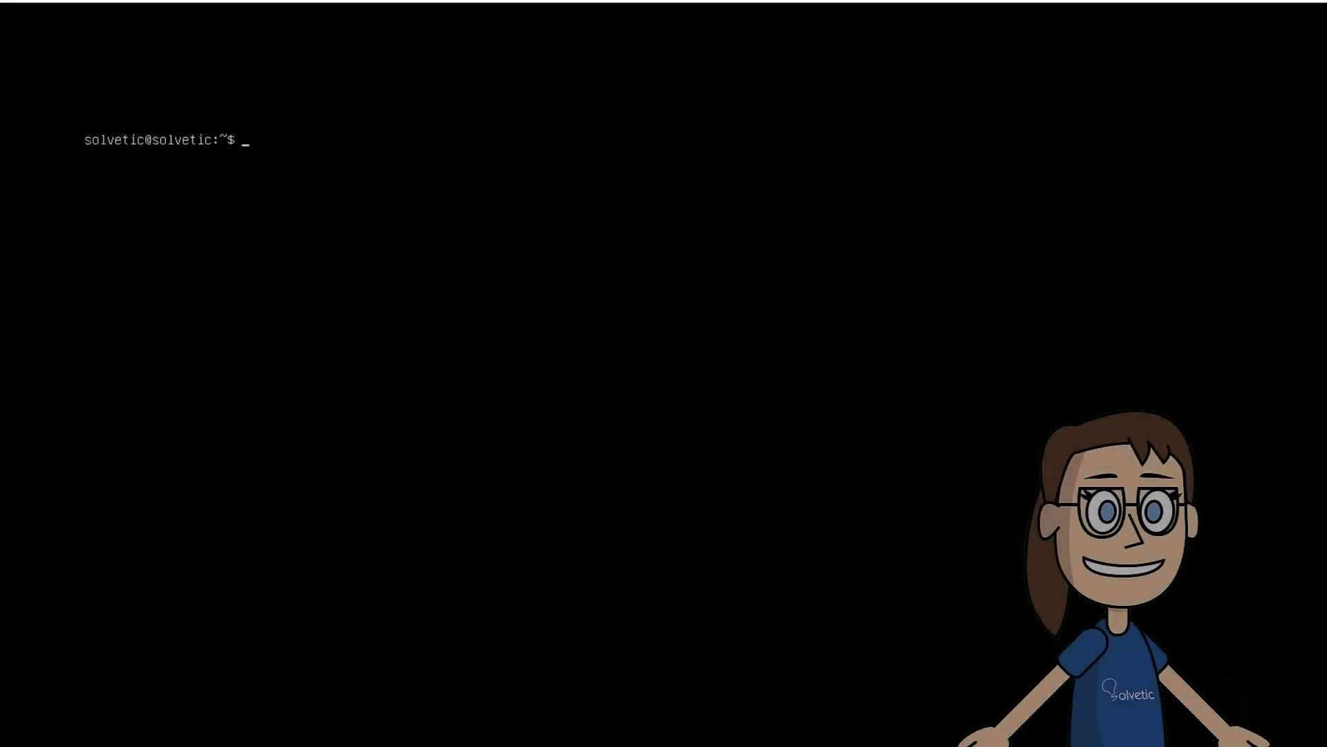
{"action": "left_click", "coordinate": [489, 392]}
{"action": "type", "text": "sudo dconf reset -f /org/"}
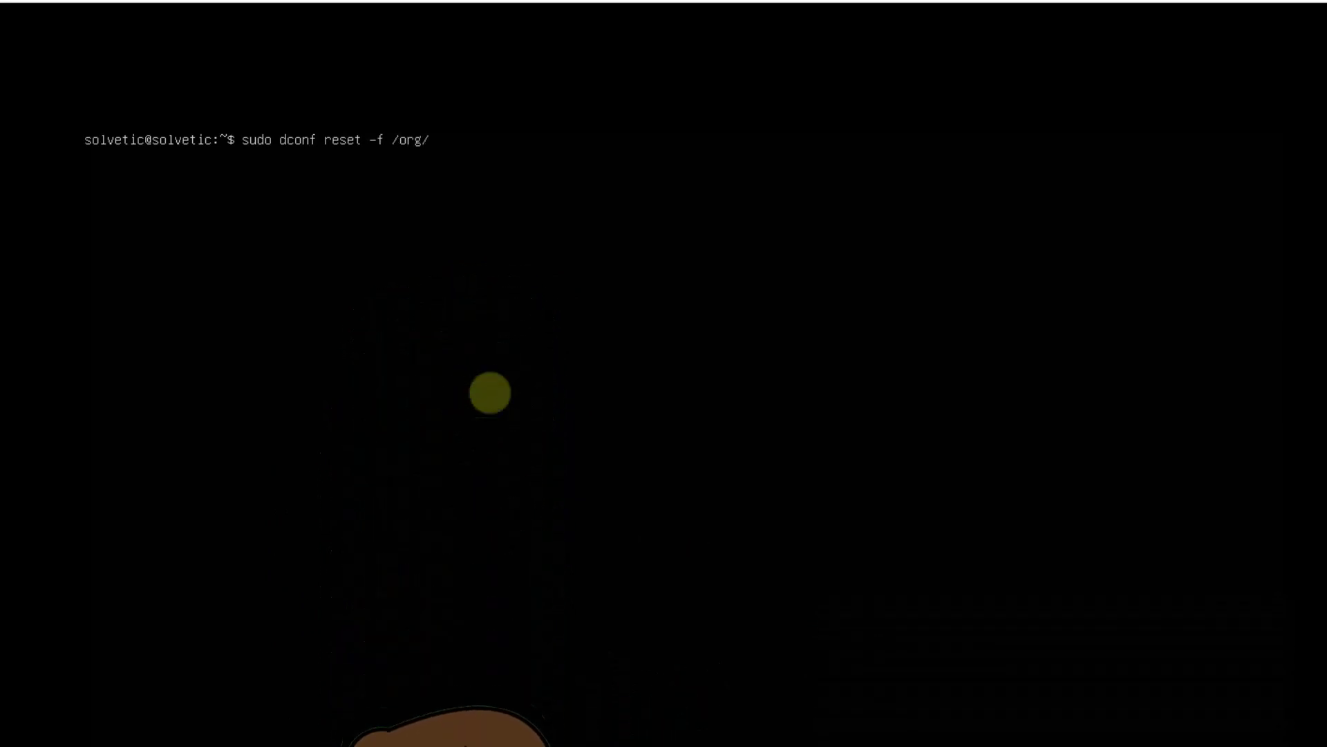
{"action": "type", "text": "gnome/terminal/legacy/profiles:"}
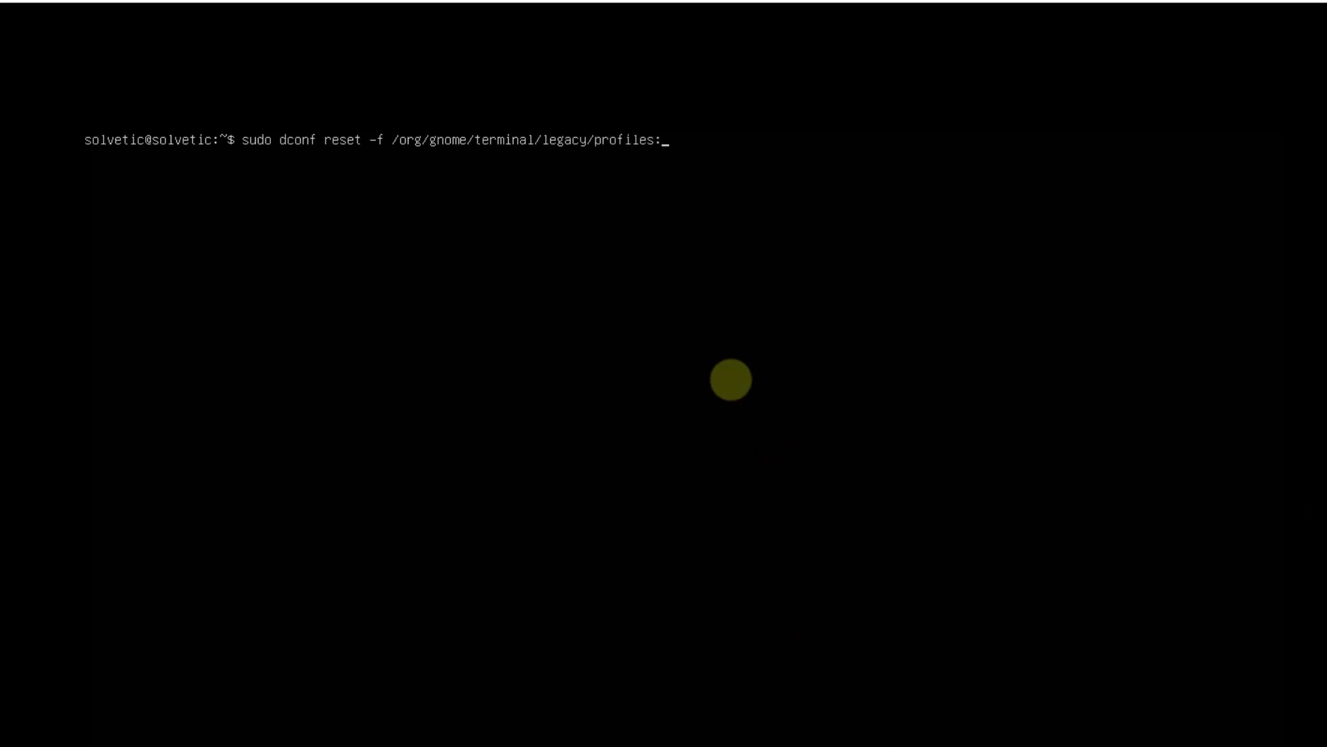
{"action": "key", "text": "Return"}
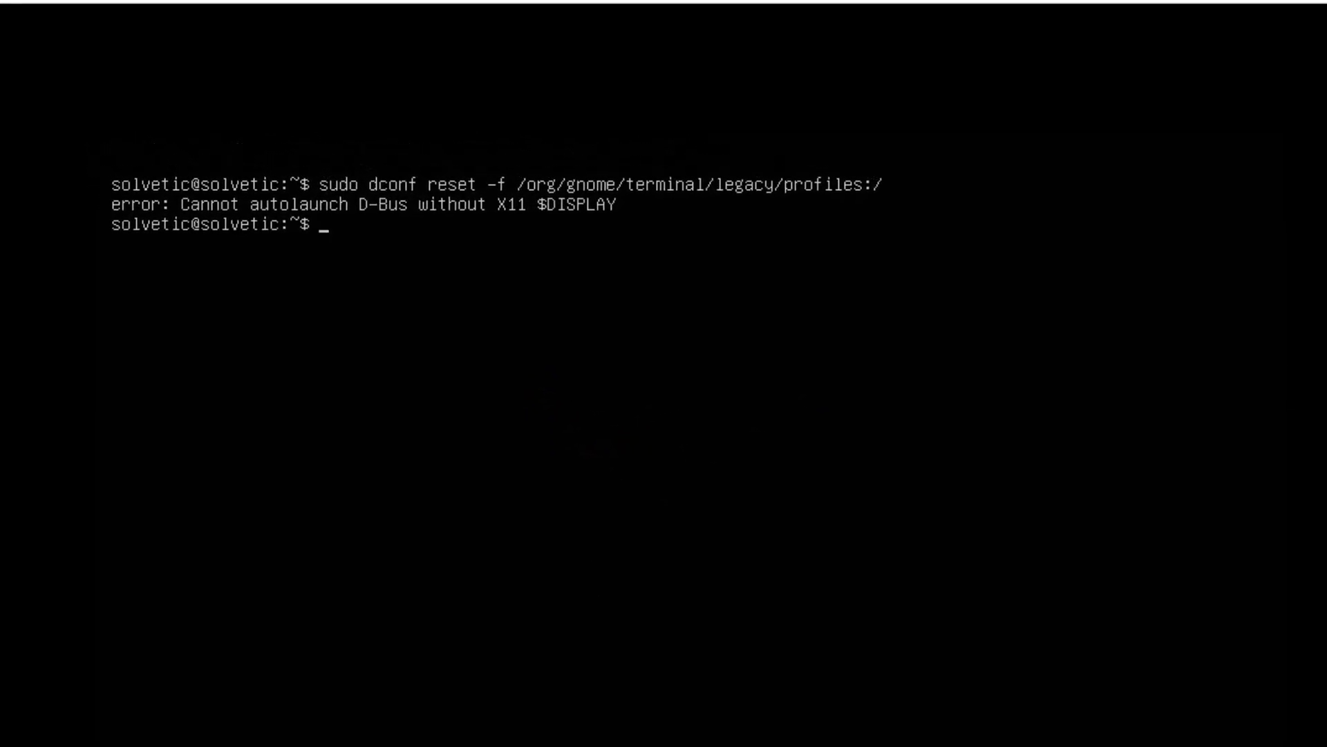
{"action": "left_click", "coordinate": [684, 508]}
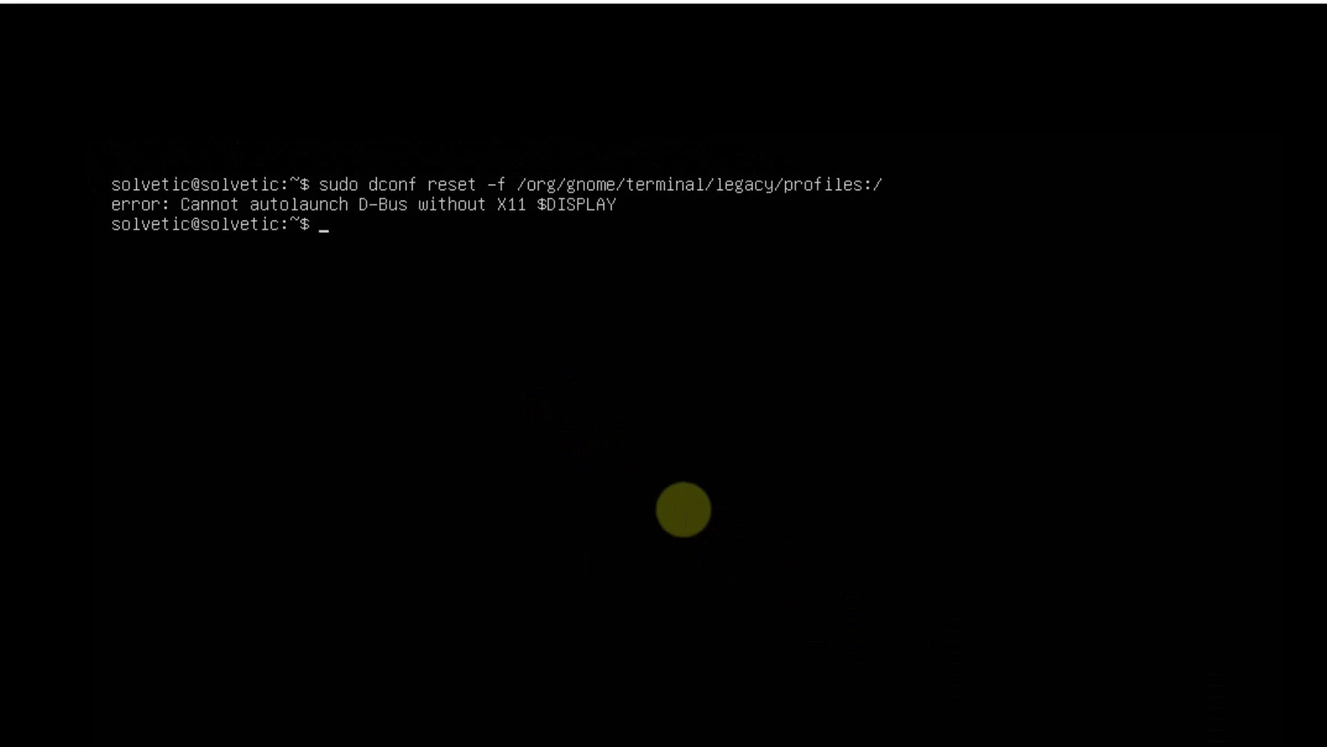
{"action": "type", "text": "clear"}
Clear the console, then on the desktop open GNOME Terminal and close it once it works
{"action": "key", "text": "Return"}
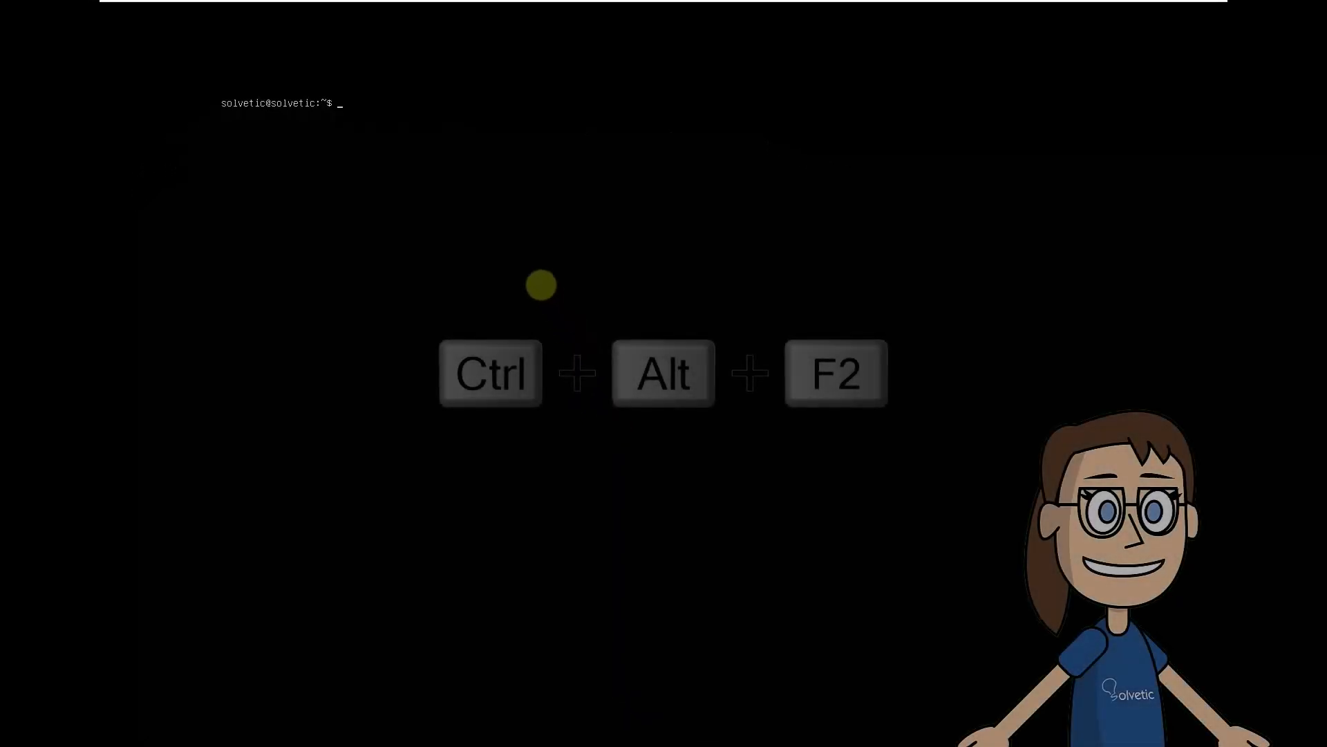
{"action": "key", "text": "ctrl+alt+F2"}
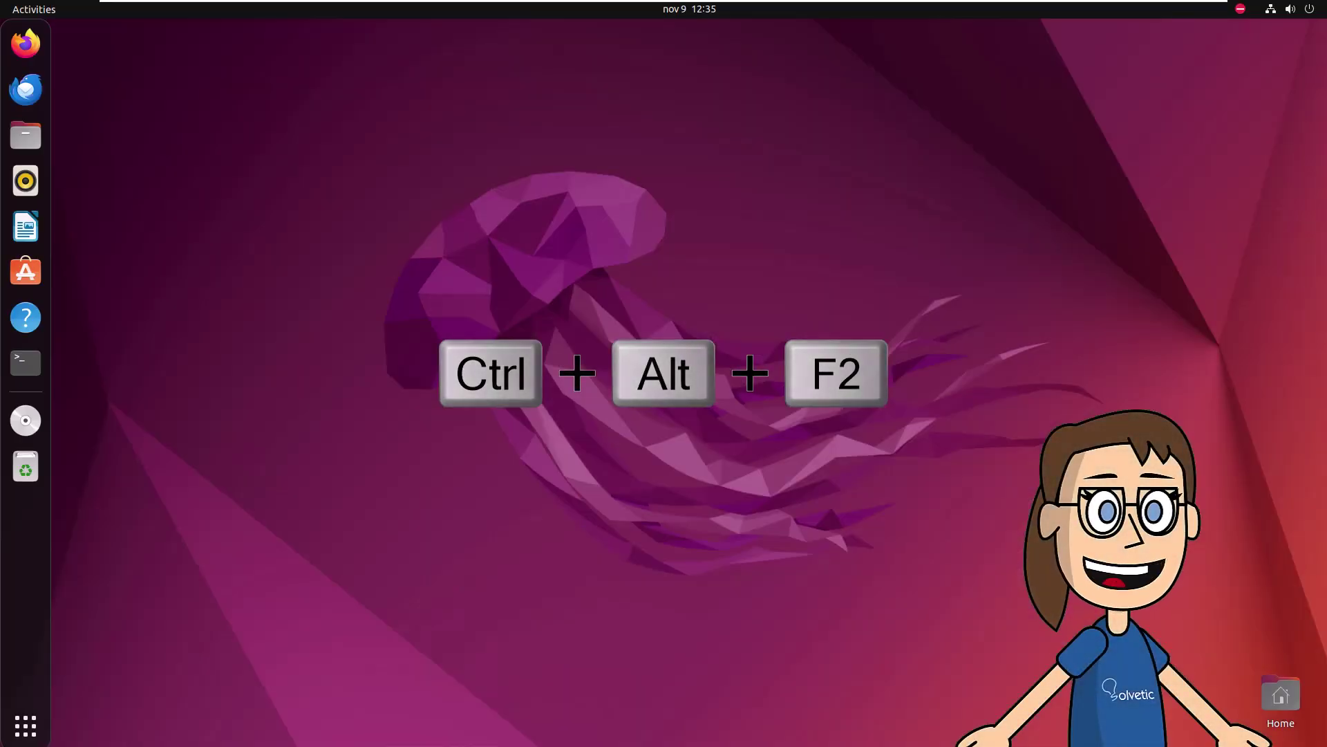
{"action": "left_click", "coordinate": [25, 368]}
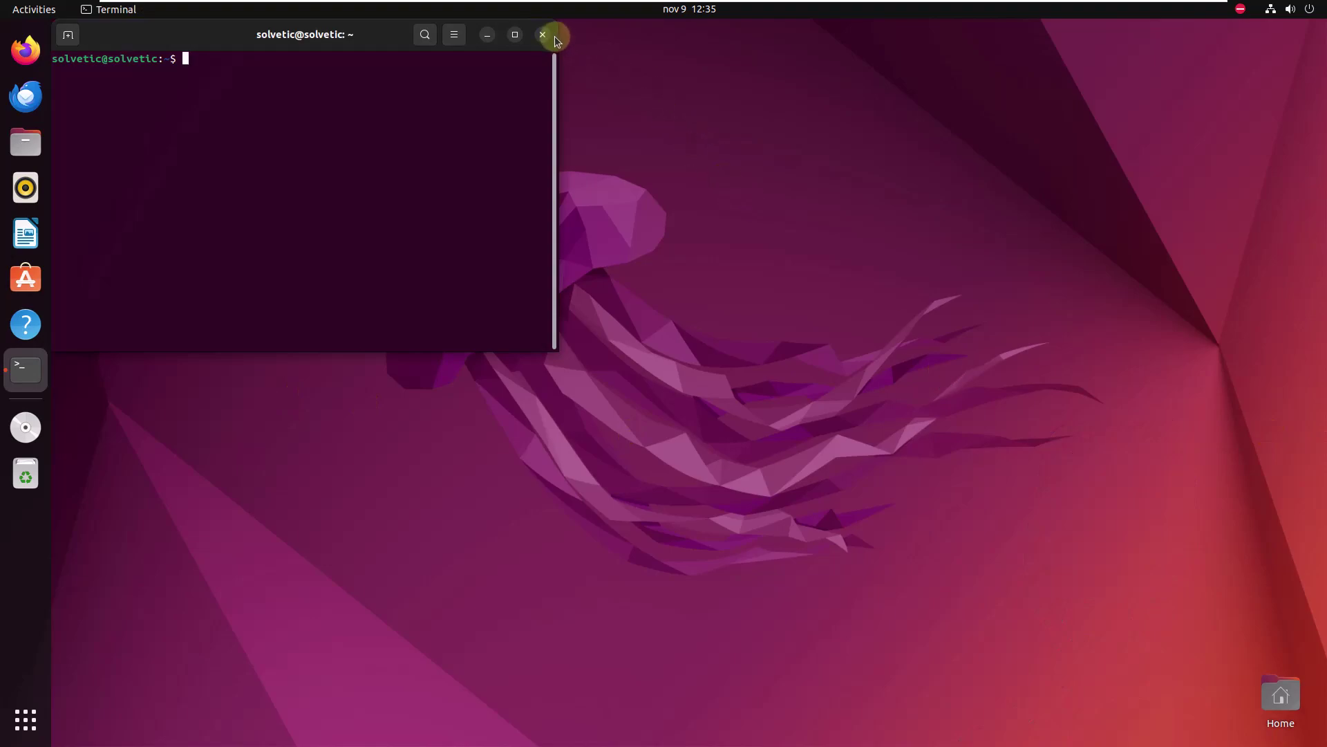
{"action": "left_click", "coordinate": [544, 35]}
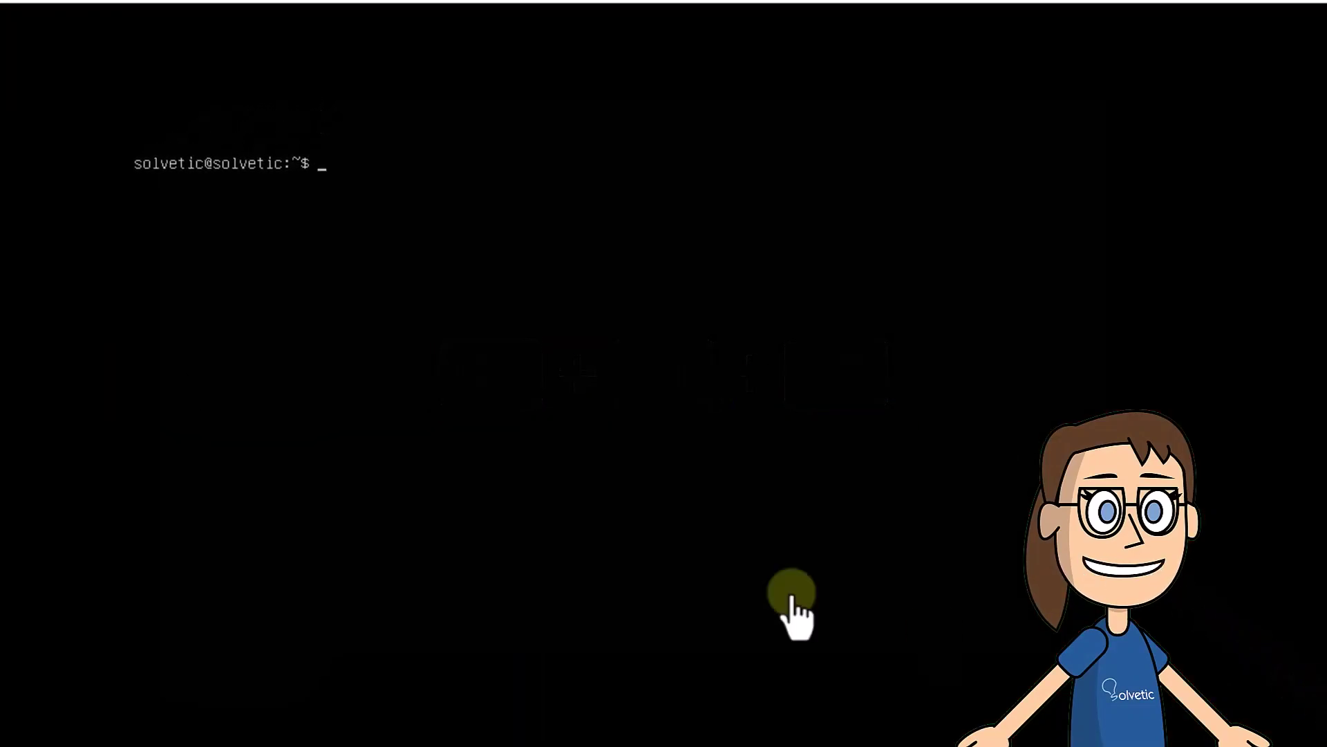
{"action": "type", "text": "sudo "}
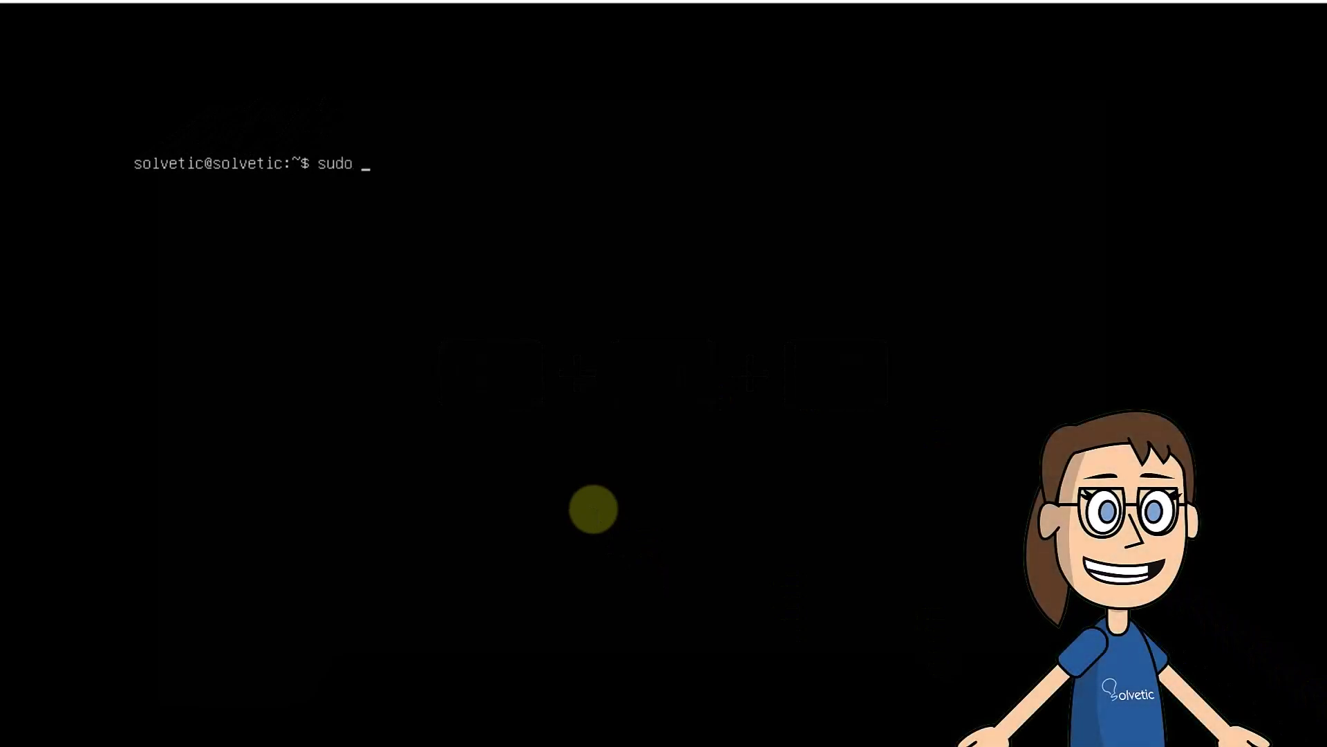
{"action": "type", "text": "locale-"}
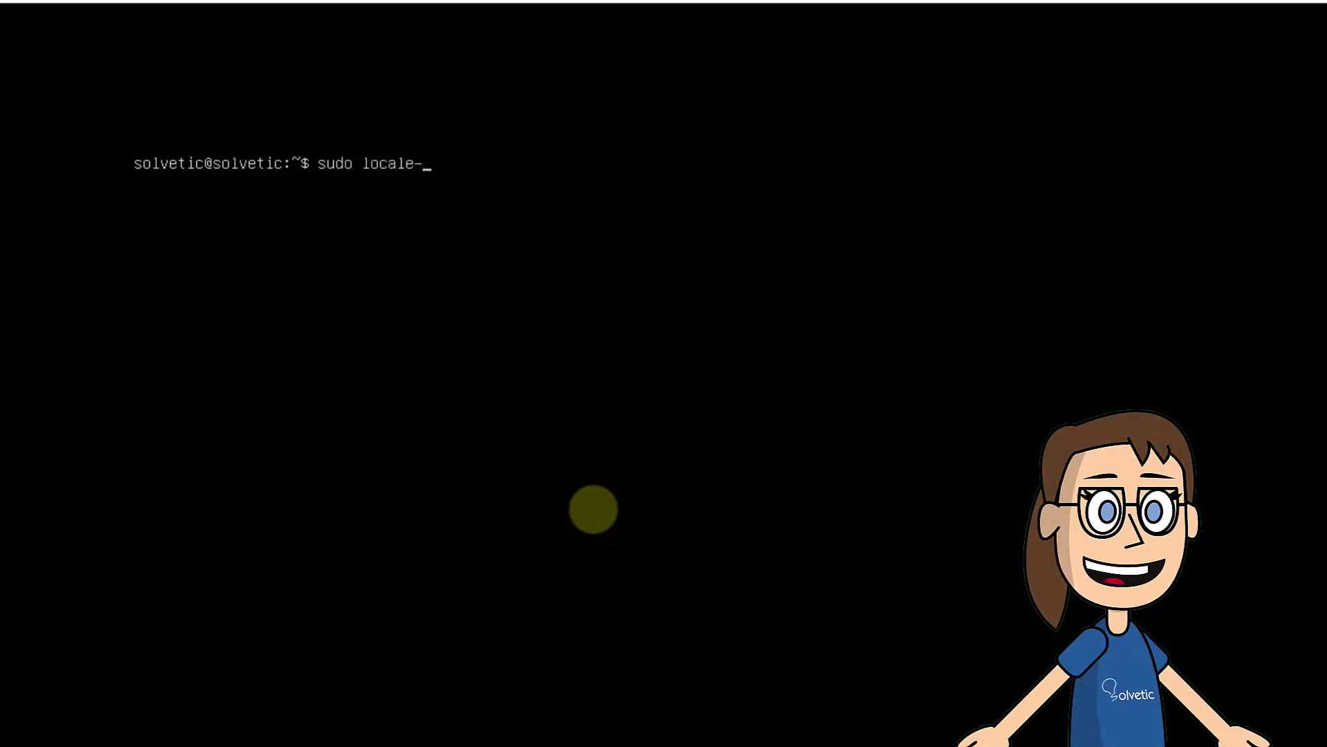
{"action": "type", "text": "gen --"}
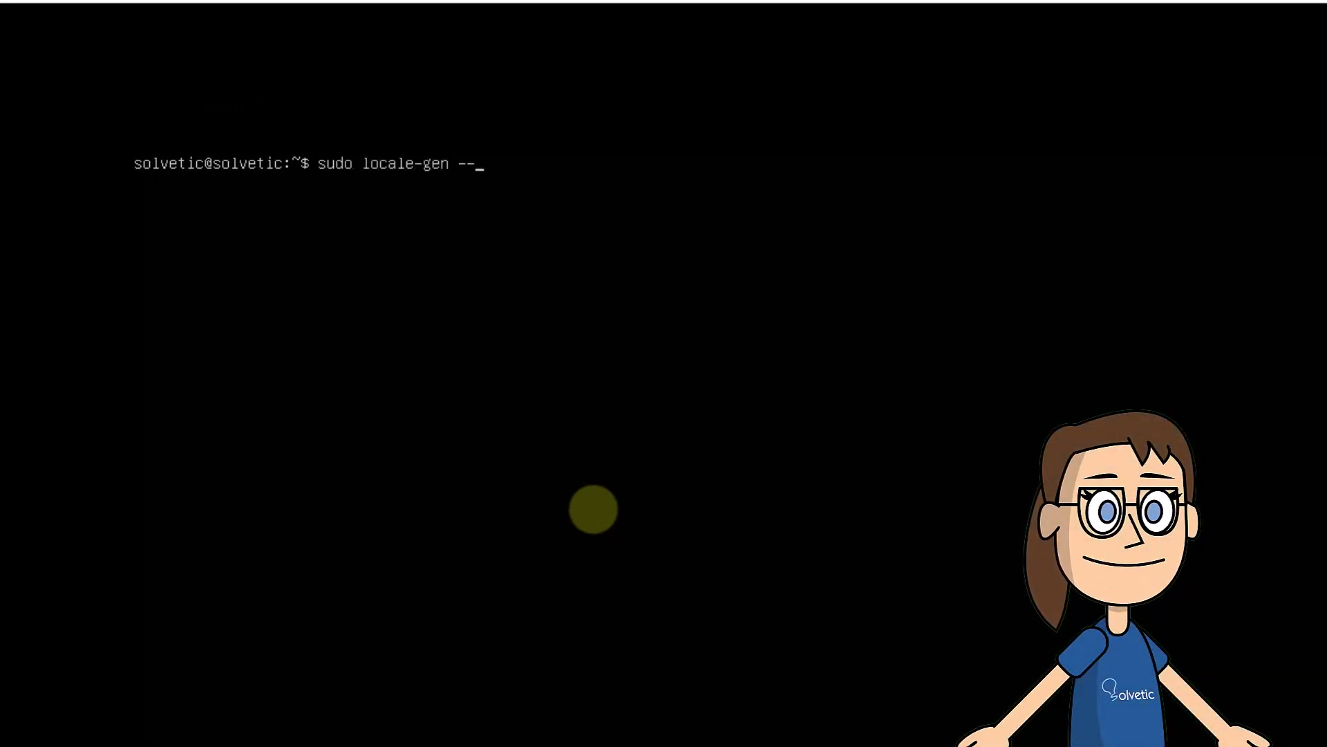
{"action": "type", "text": "purge"}
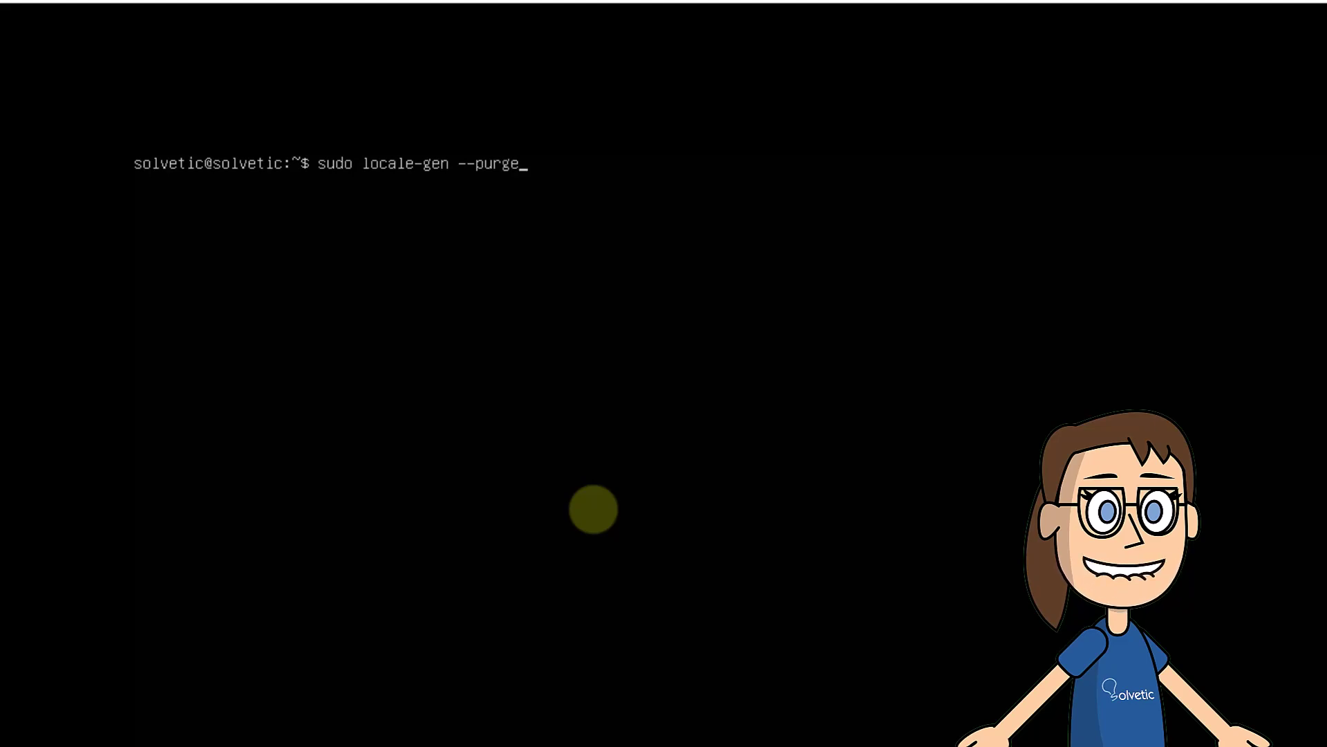
Regenerate all locales with sudo locale-gen --purge, then clear the console
{"action": "key", "text": "Return"}
{"action": "type", "text": "c"}
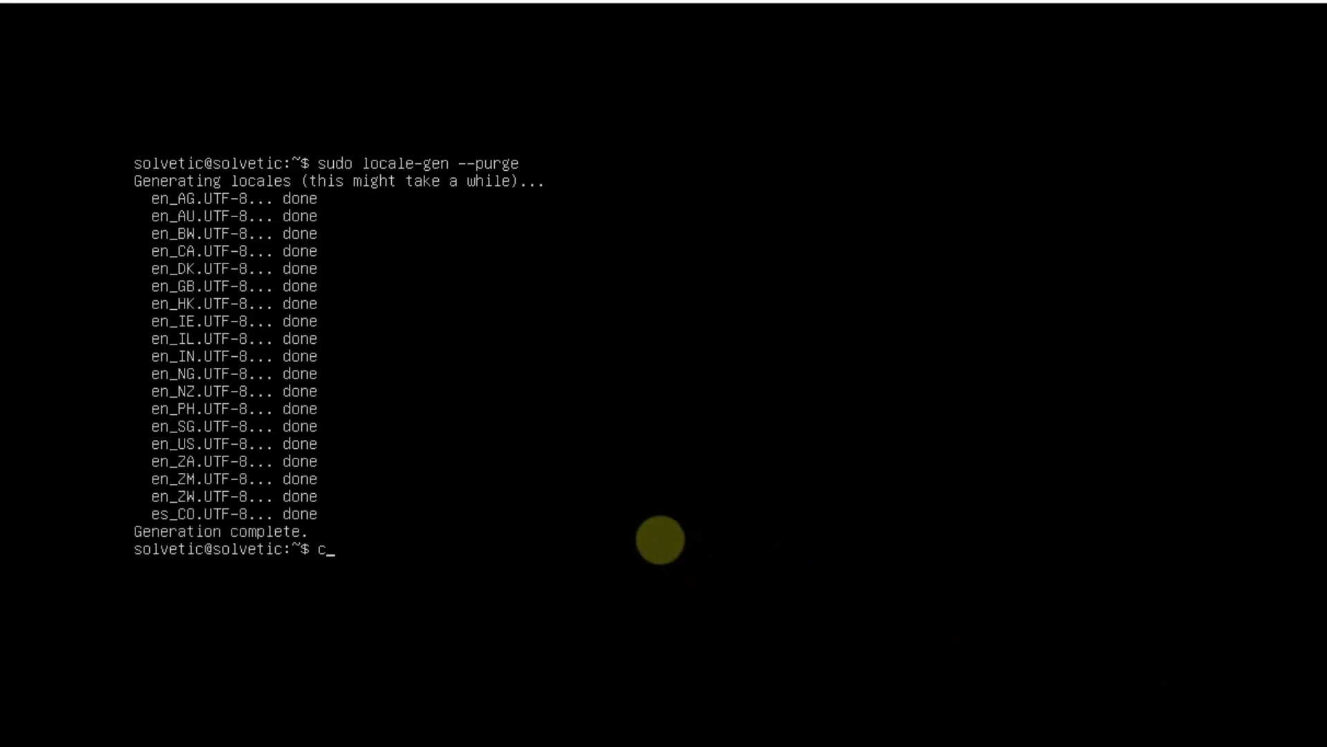
{"action": "type", "text": "lear"}
{"action": "key", "text": "Return"}
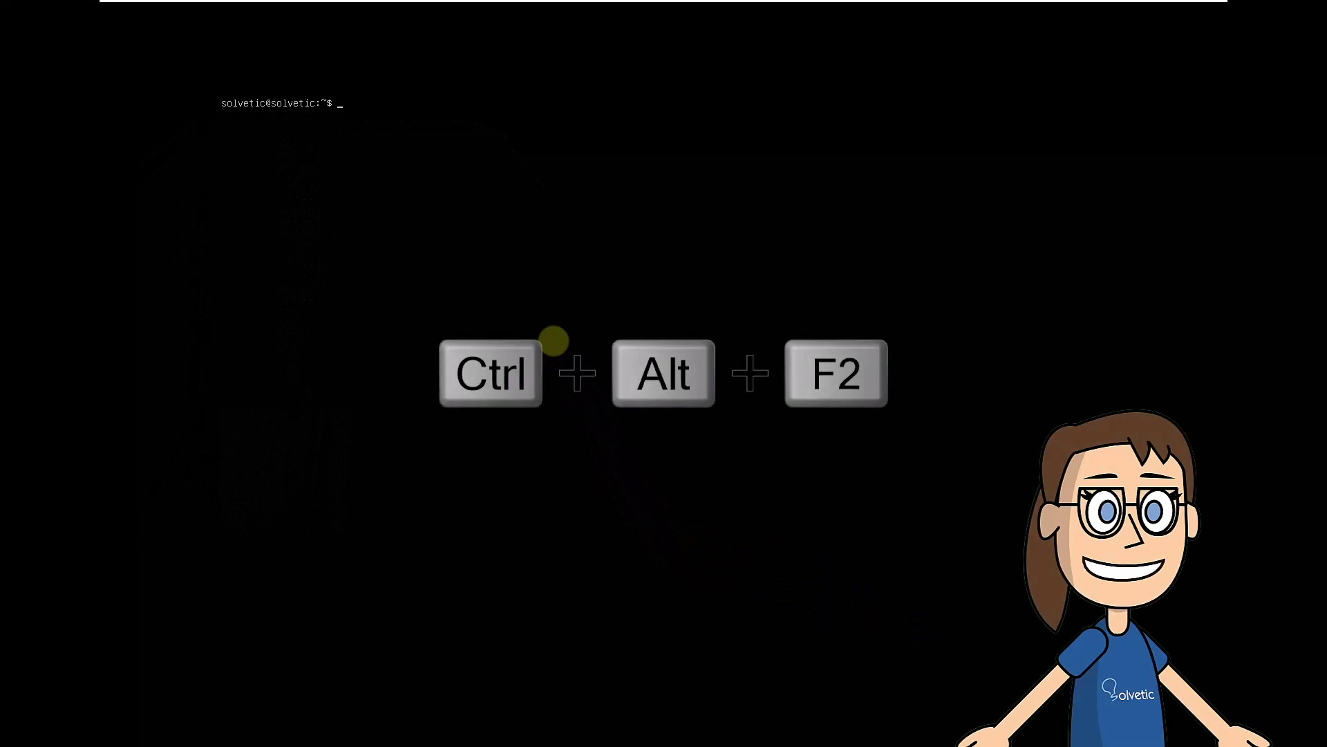
Back on the desktop, launch Terminal from the dock to confirm it opens, then close it
{"action": "key", "text": "ctrl+alt+F2"}
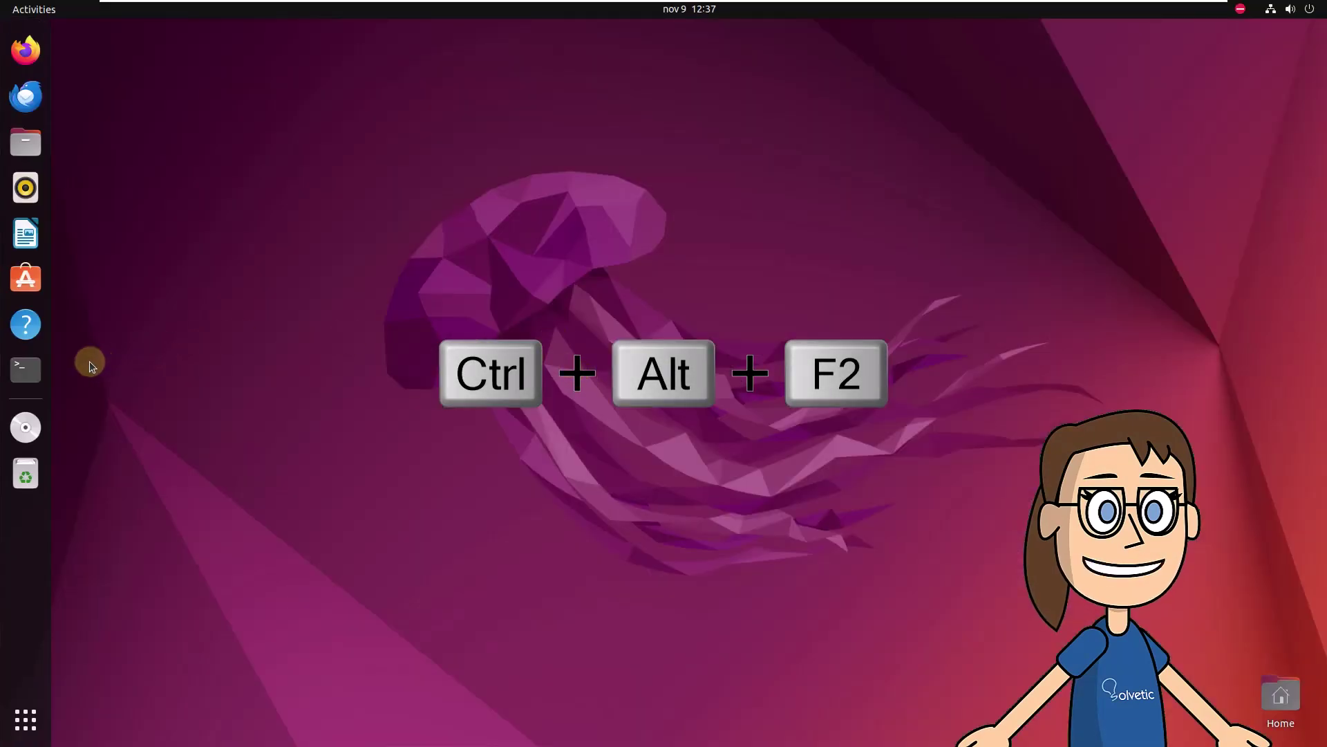
{"action": "left_click", "coordinate": [31, 370]}
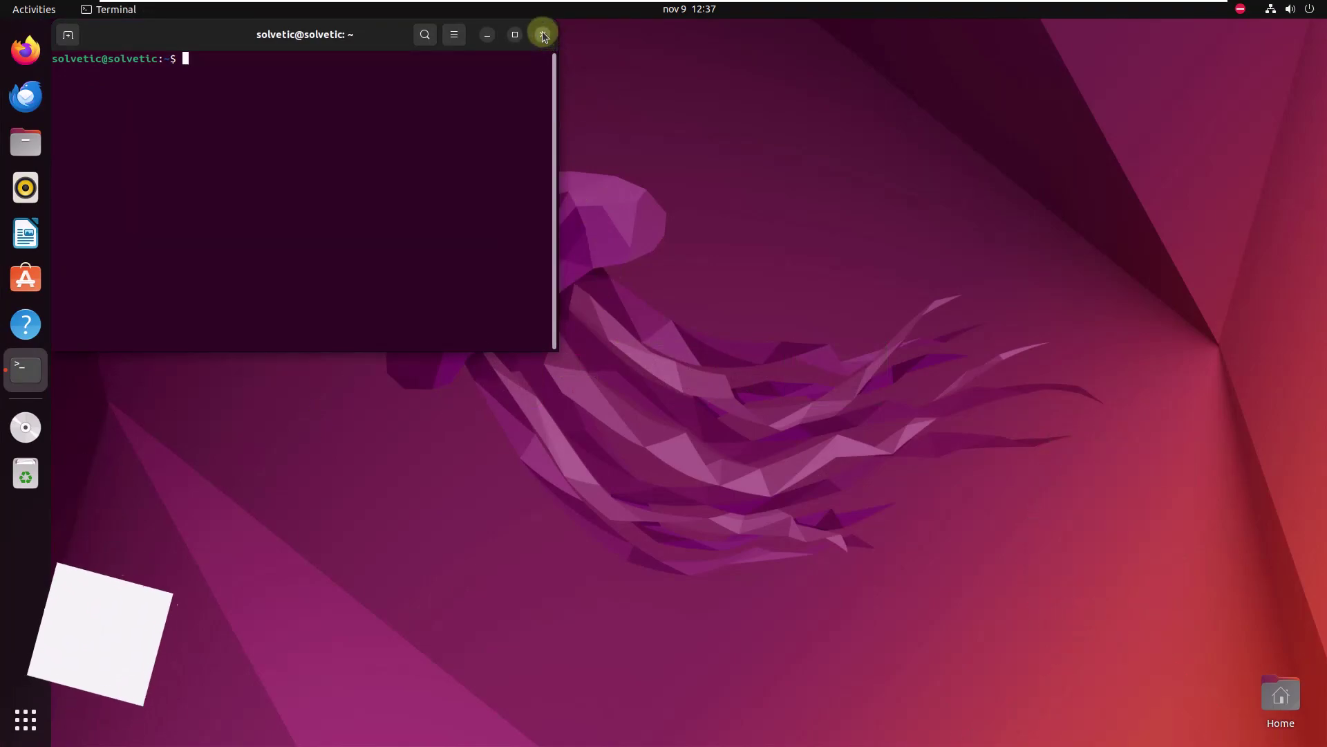
{"action": "left_click", "coordinate": [544, 36]}
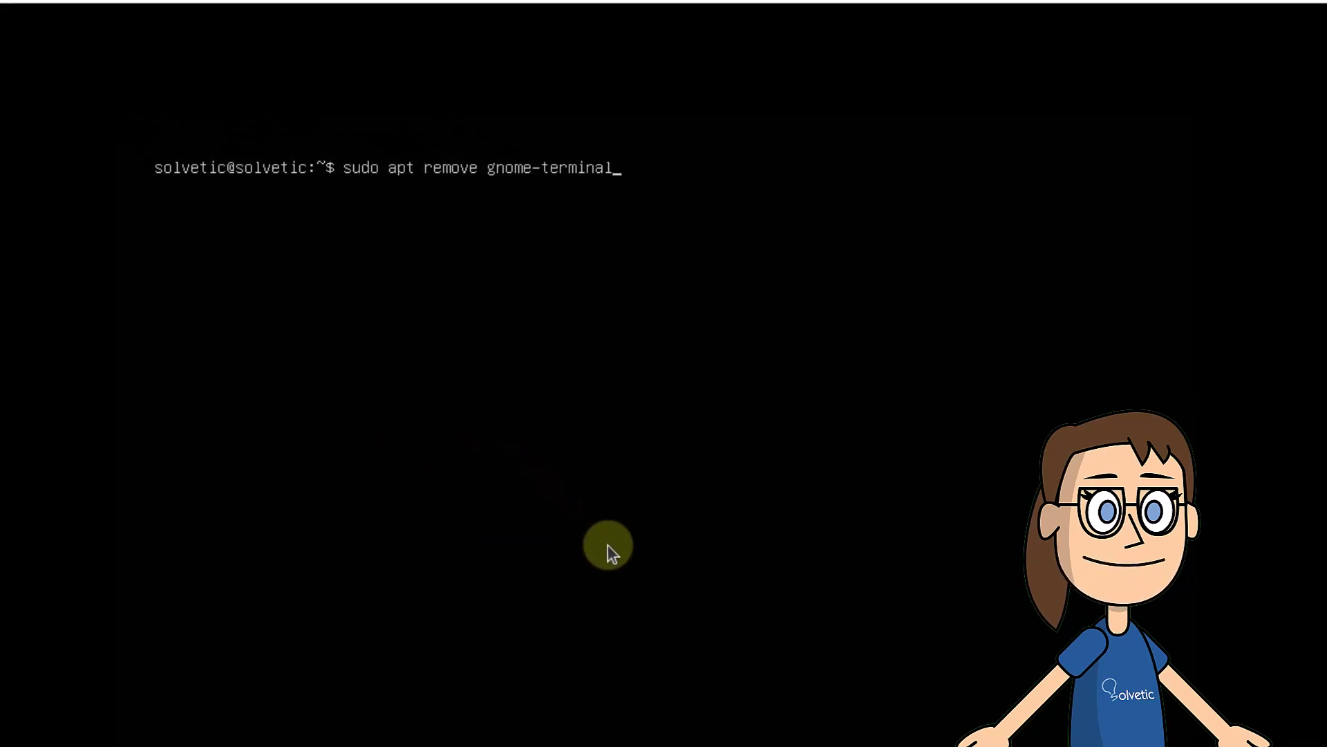
Run sudo apt remove gnome-terminal and confirm, letting apt install xterm and kitty
{"action": "key", "text": "Return"}
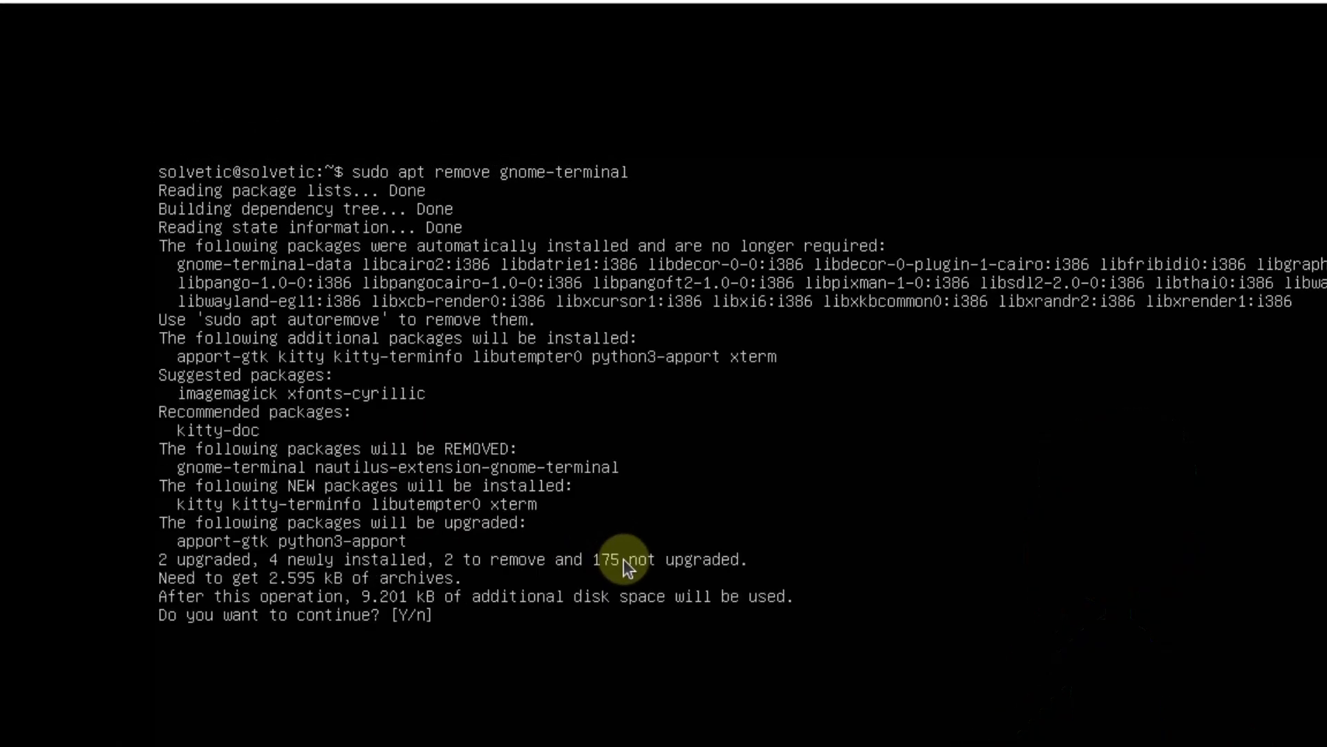
{"action": "type", "text": "y"}
{"action": "key", "text": "Return"}
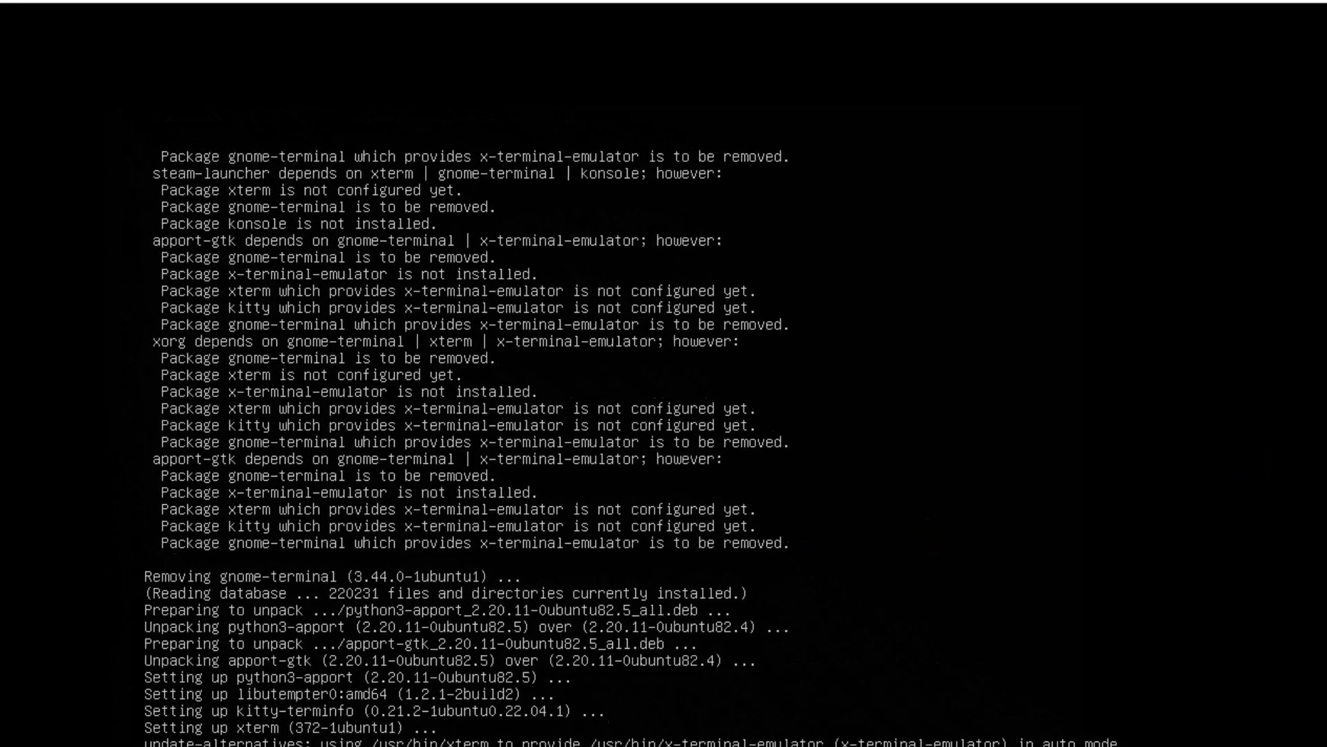
{"action": "type", "text": "sudo "}
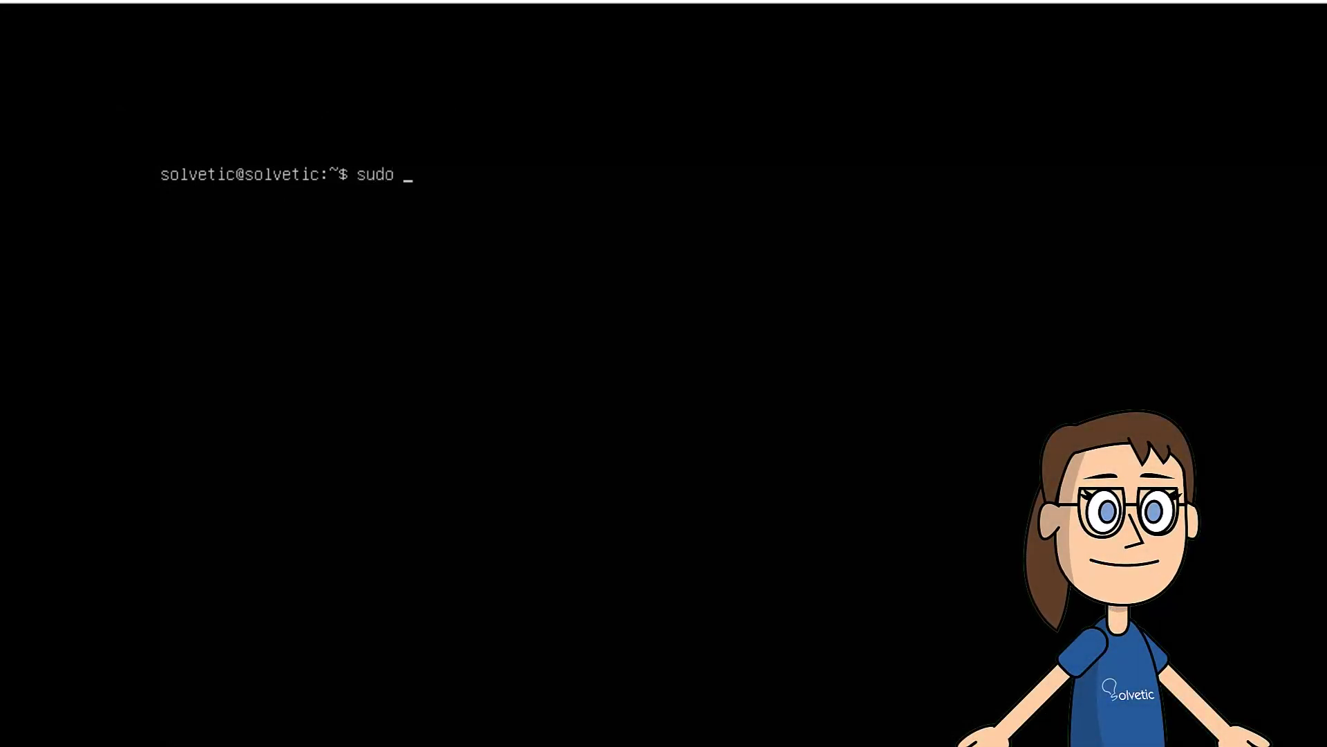
{"action": "type", "text": "apt install"}
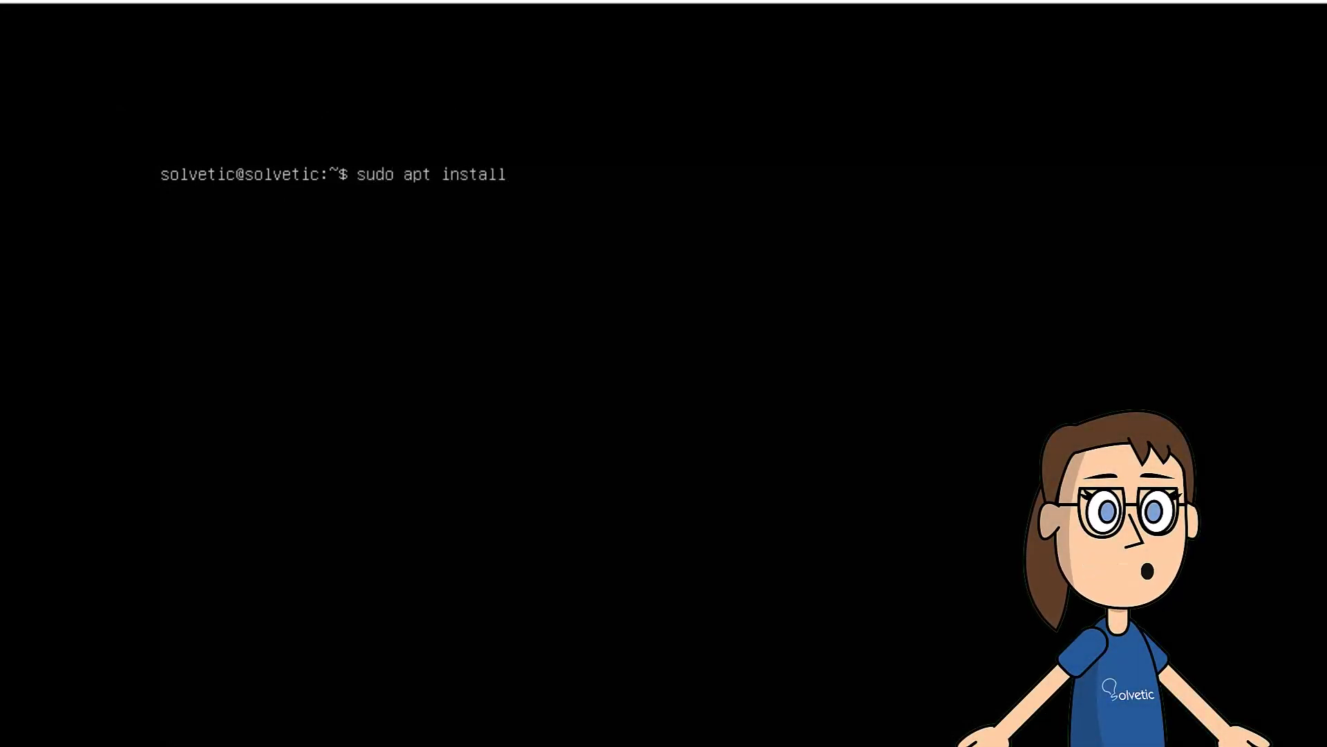
{"action": "type", "text": " gnome"}
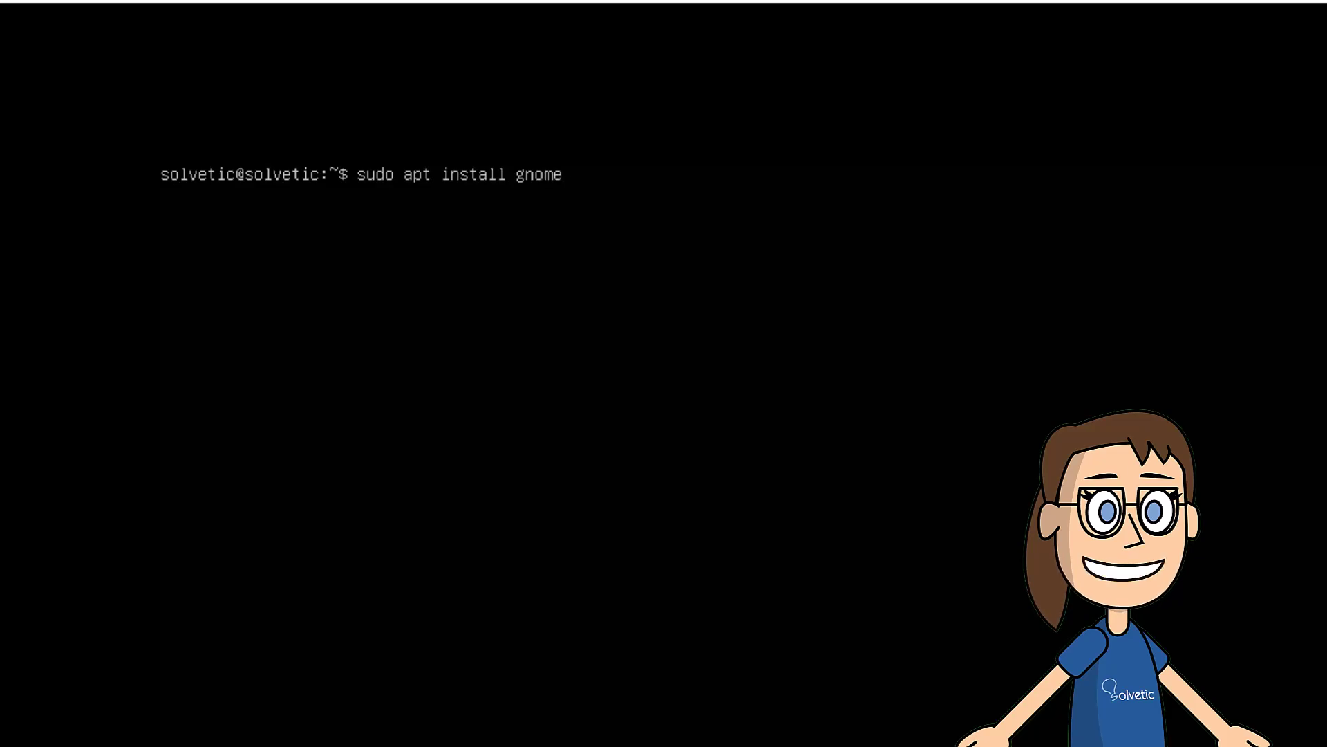
{"action": "type", "text": "-terminal"}
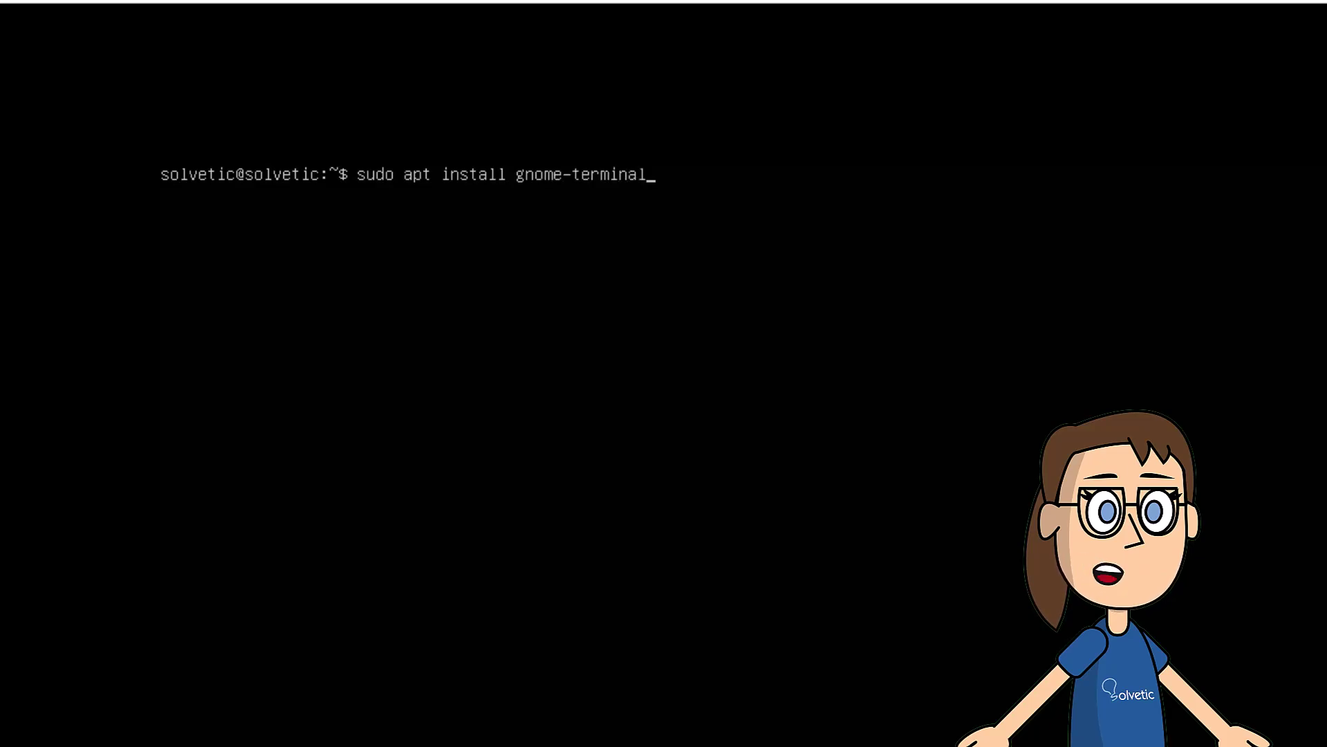
Run sudo apt install gnome-terminal to reinstall it with nautilus-extension-gnome-terminal
{"action": "key", "text": "Return"}
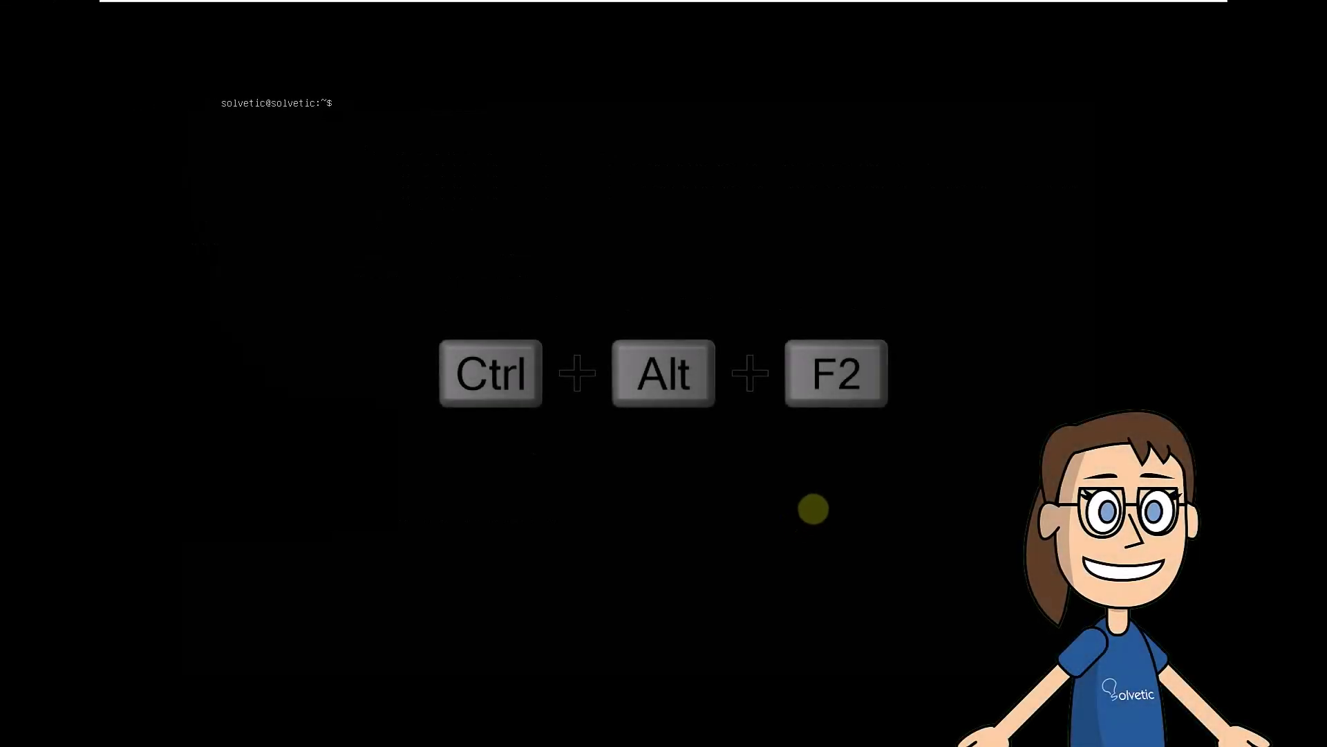
On the desktop, launch the reinstalled Terminal from the dock, check its prompt, and close it
{"action": "key", "text": "ctrl+alt+F2"}
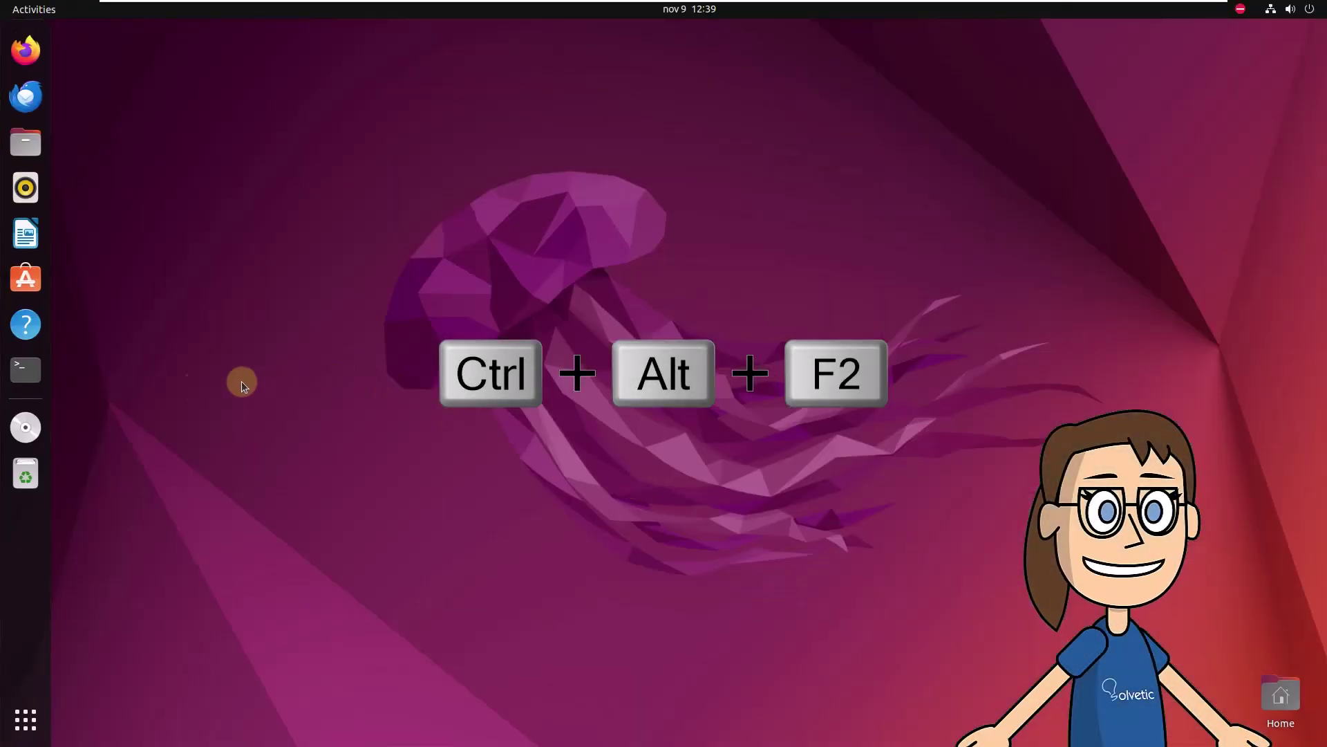
{"action": "left_click", "coordinate": [26, 368]}
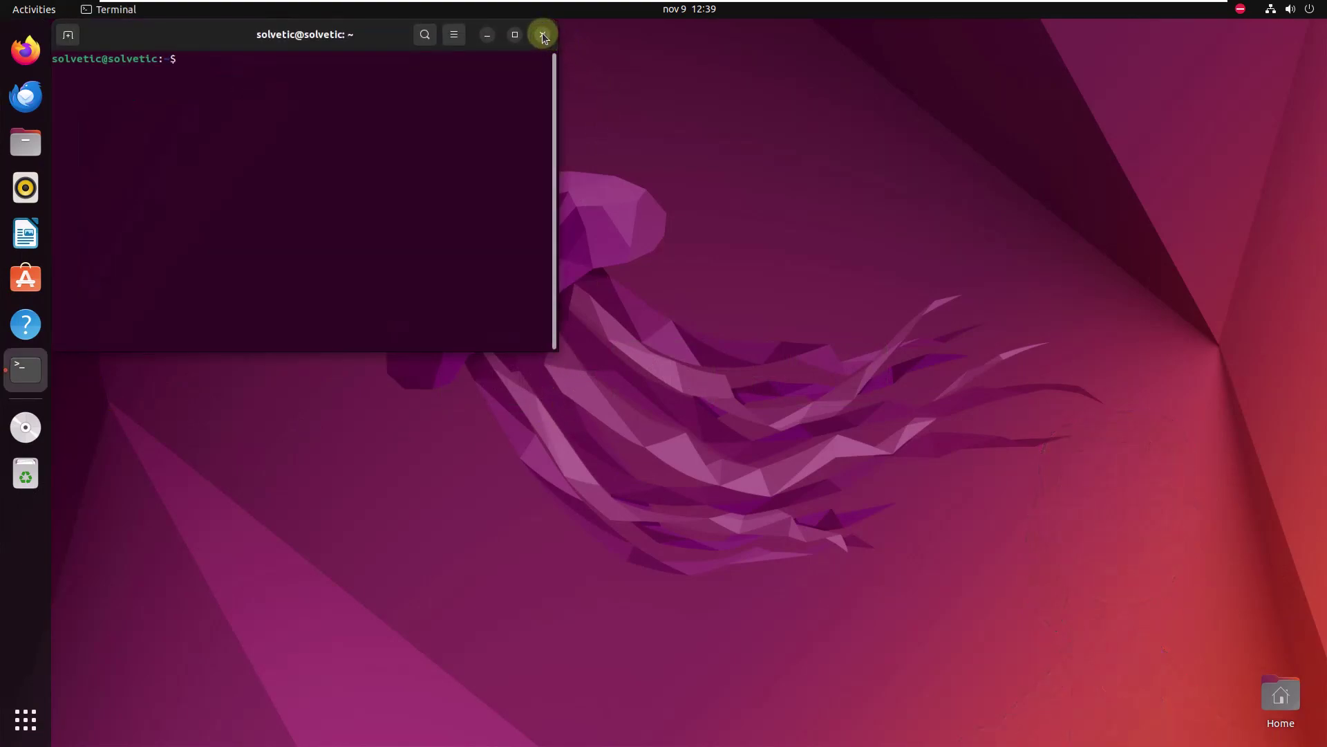
{"action": "left_click", "coordinate": [543, 35]}
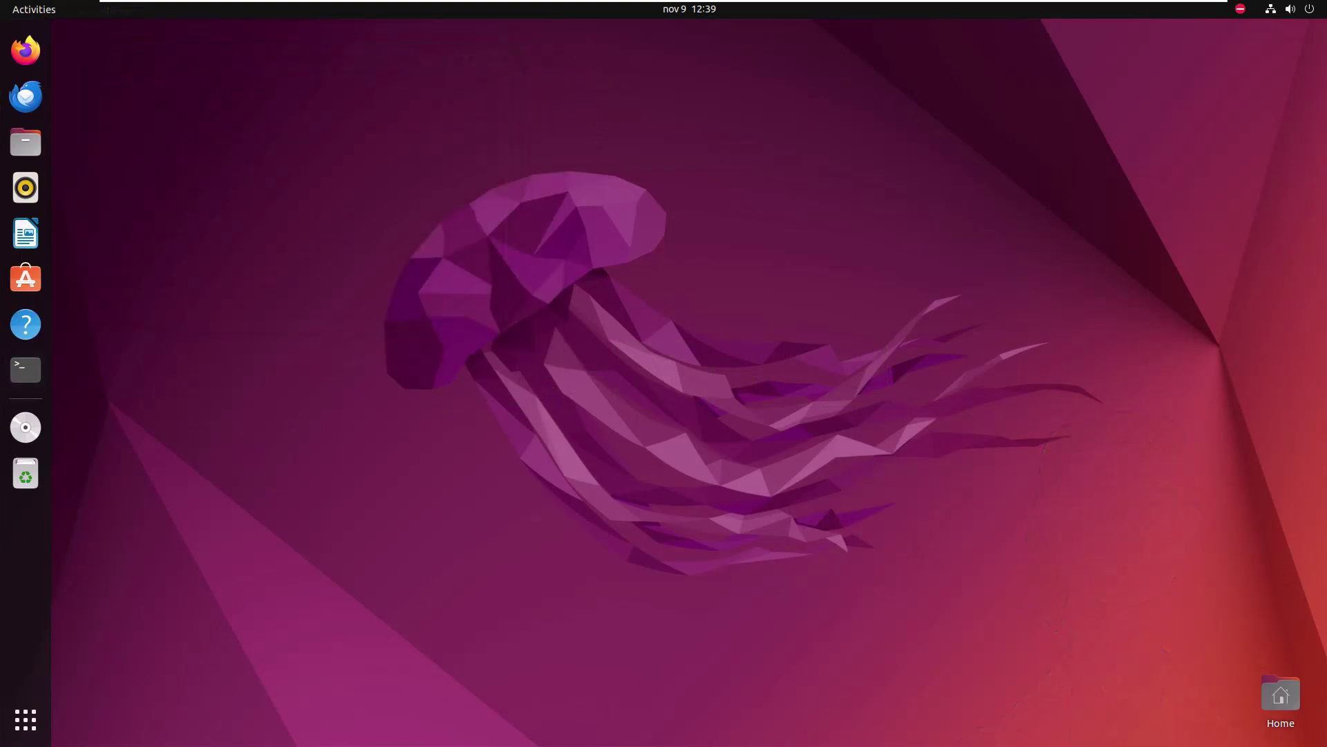